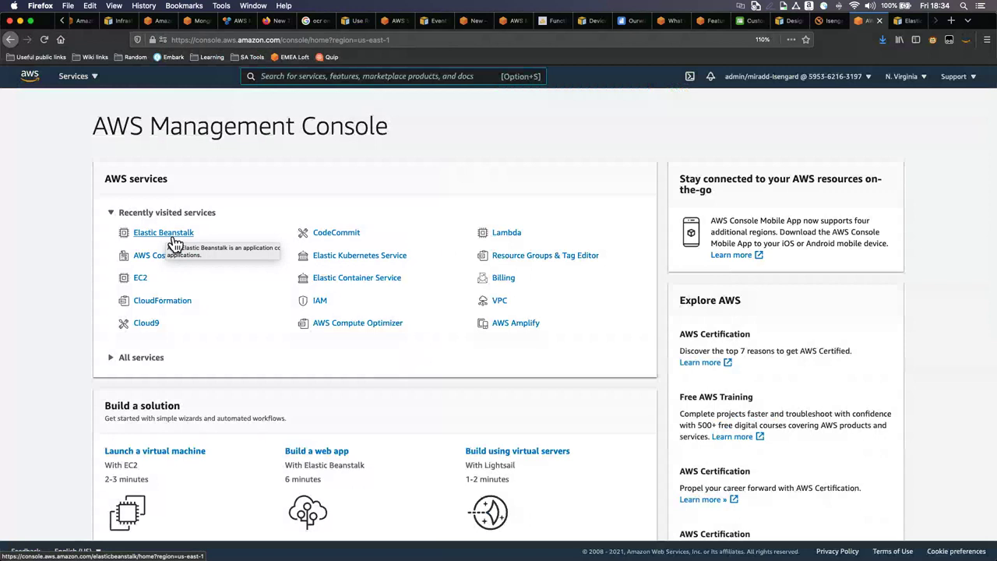
Open the Elastic Beanstalk service and start creating a new application from its welcome page
click(173, 240)
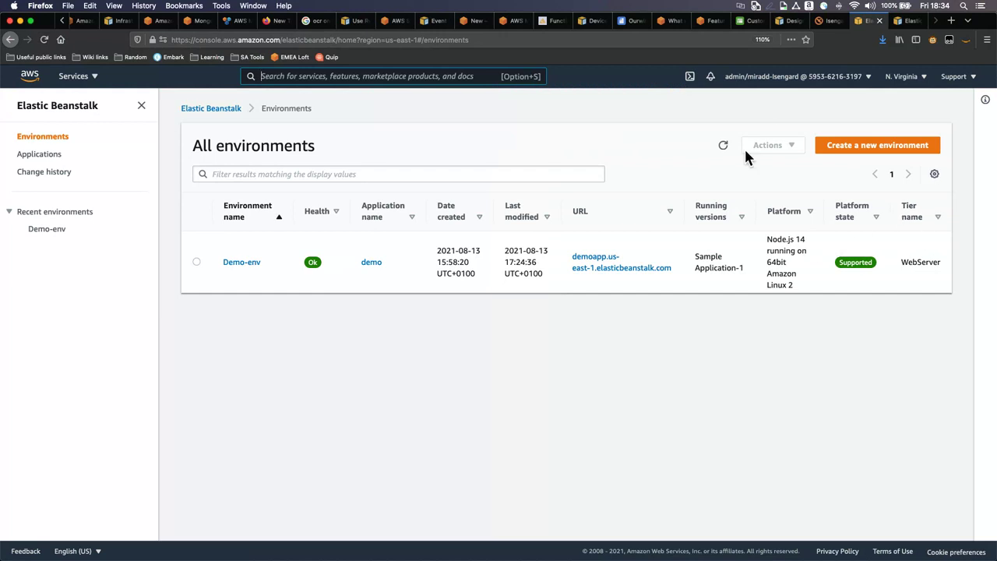
click(92, 110)
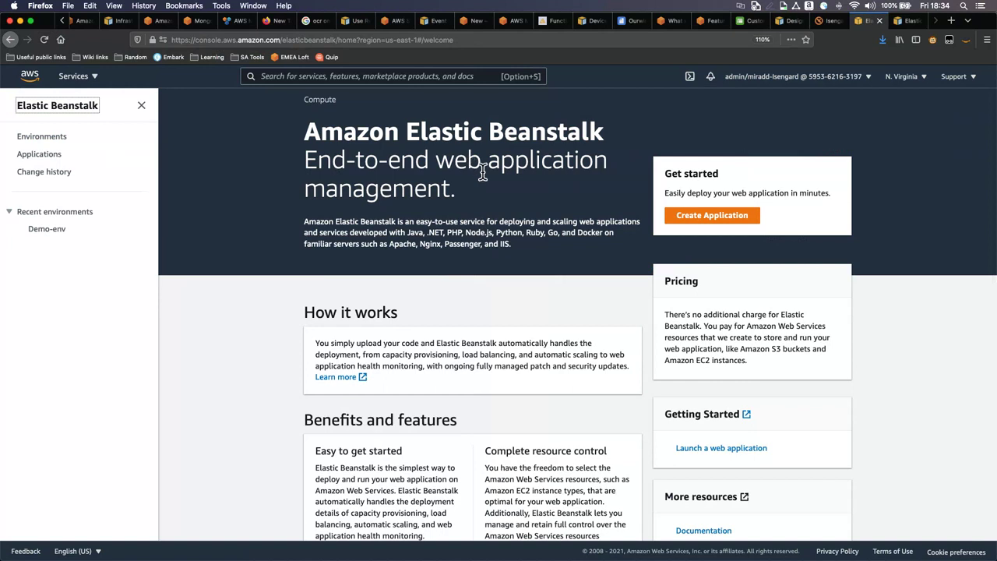
click(737, 226)
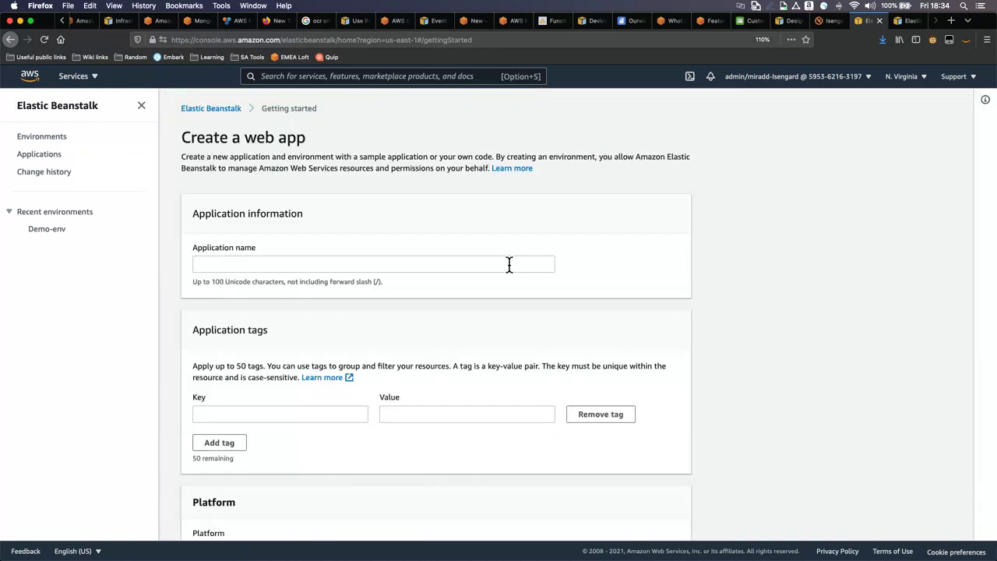
Name the new web application demofriday
click(508, 265)
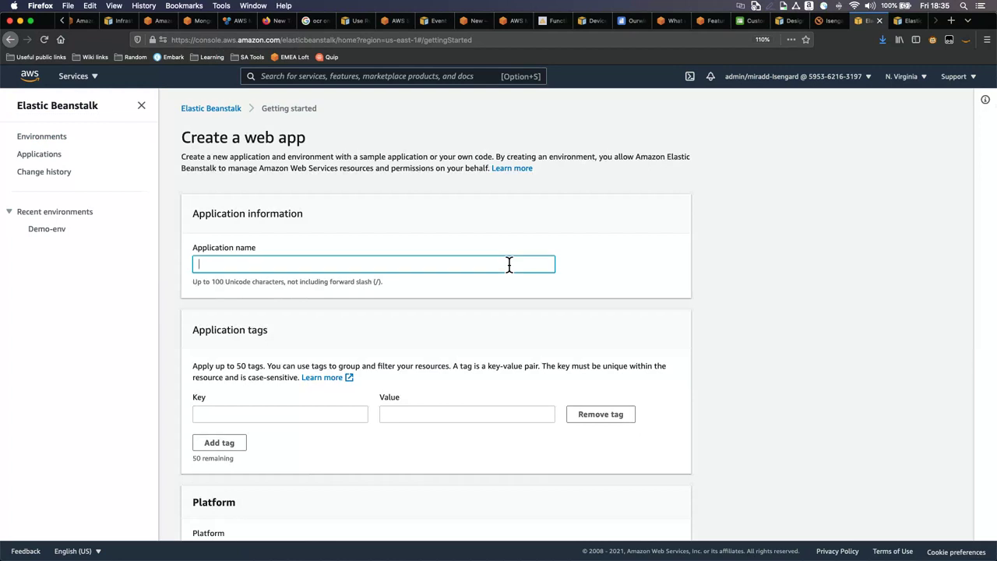
text(demofriday)
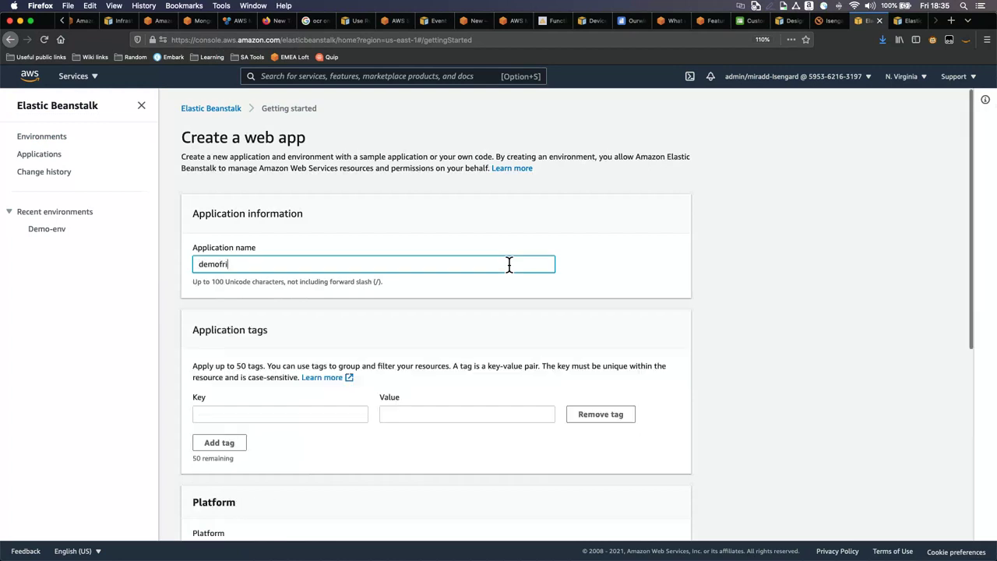
click(562, 321)
Choose Node.js as the application's platform, leaving the application tags empty
scroll(563, 318, down, 3)
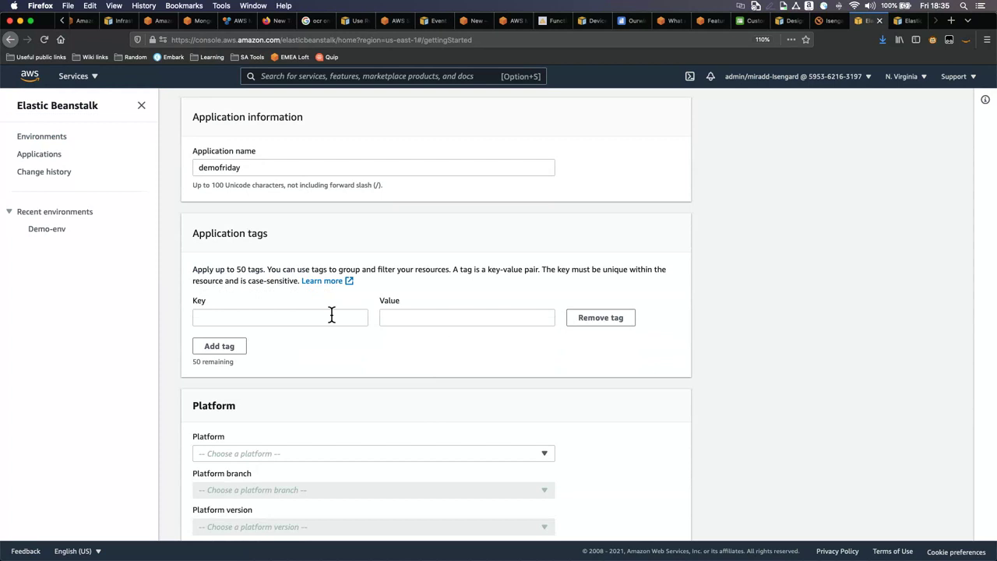
scroll(477, 364, down, 1)
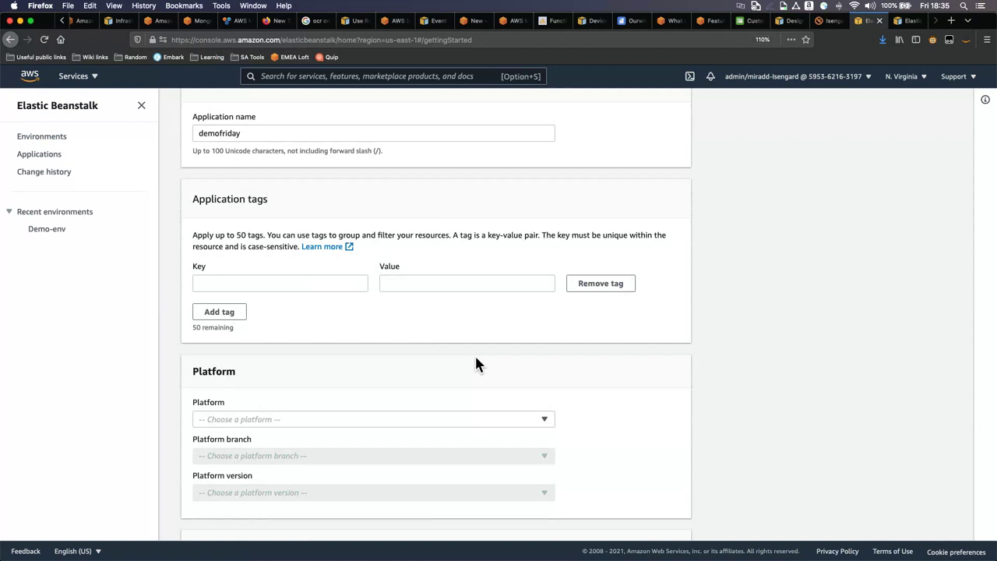
scroll(476, 365, down, 1)
scroll(476, 365, up, 1)
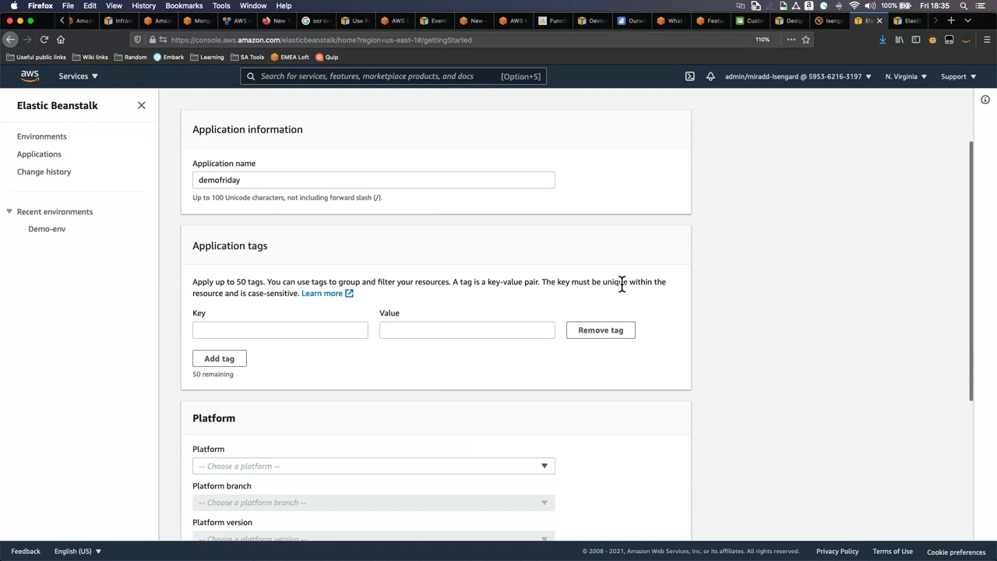
scroll(621, 282, down, 1)
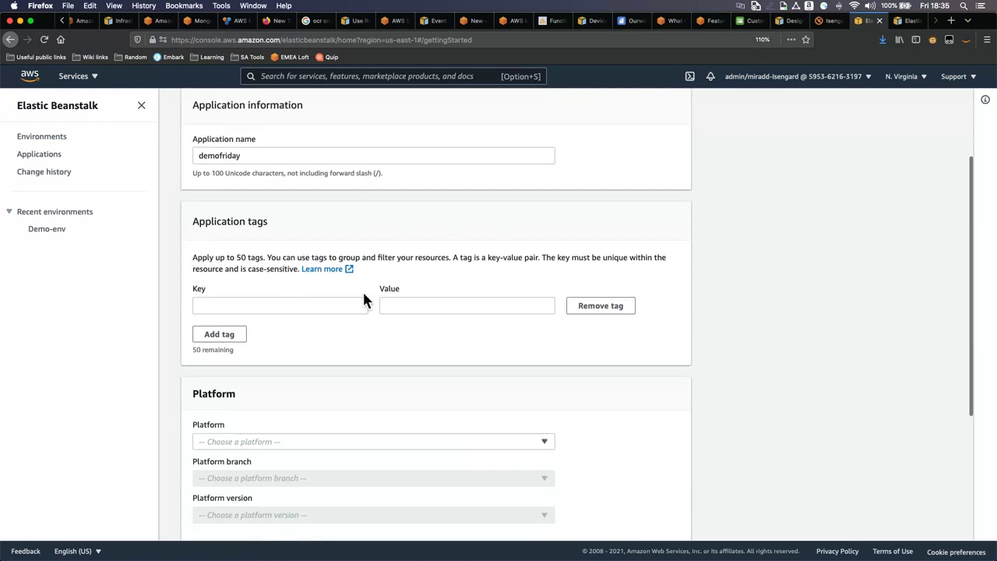
scroll(556, 384, down, 4)
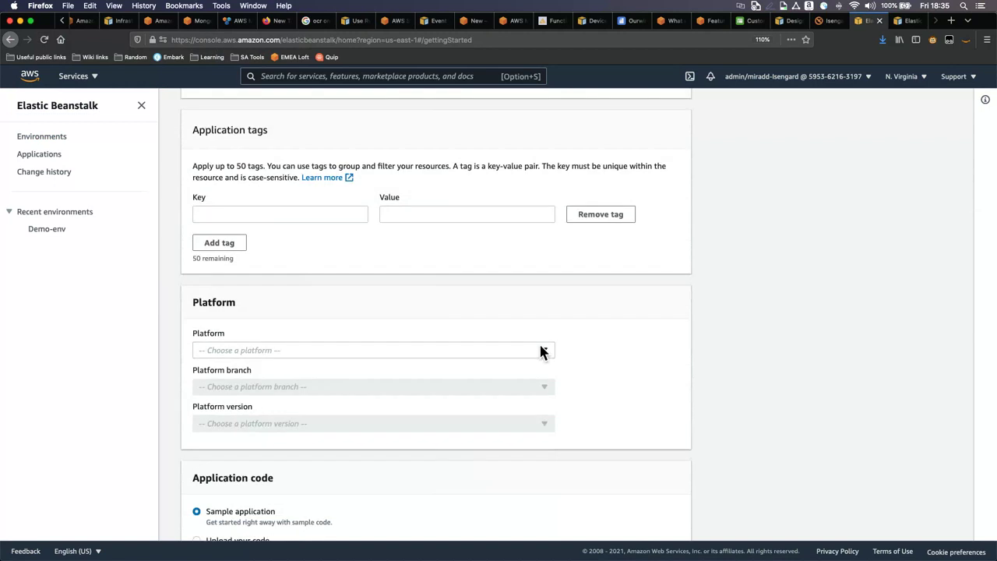
click(543, 360)
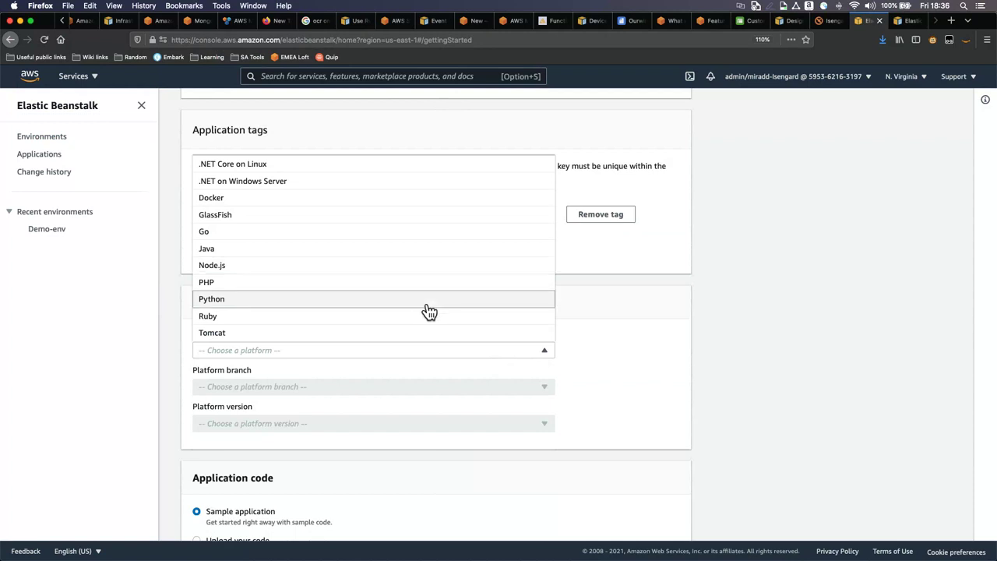
click(509, 266)
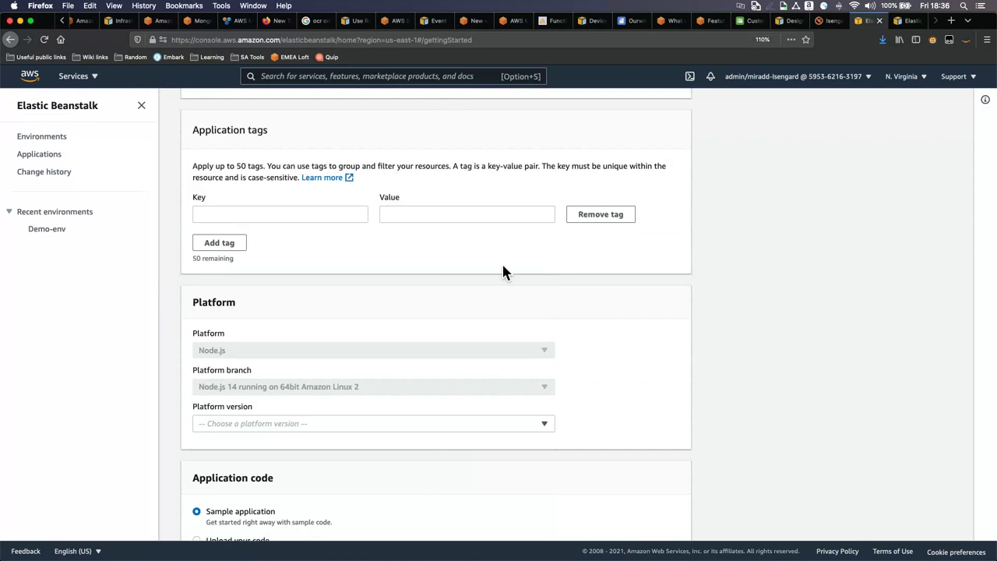
Check the platform version choices and select Node.js 14 running on 64bit Amazon Linux 2 as the platform branch
scroll(663, 364, down, 2)
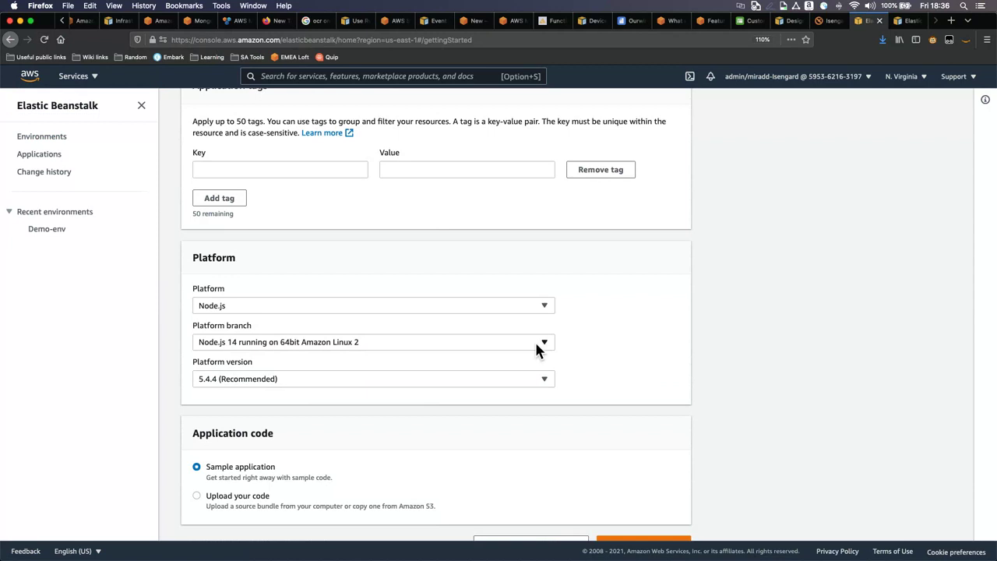
click(480, 378)
click(480, 377)
click(517, 344)
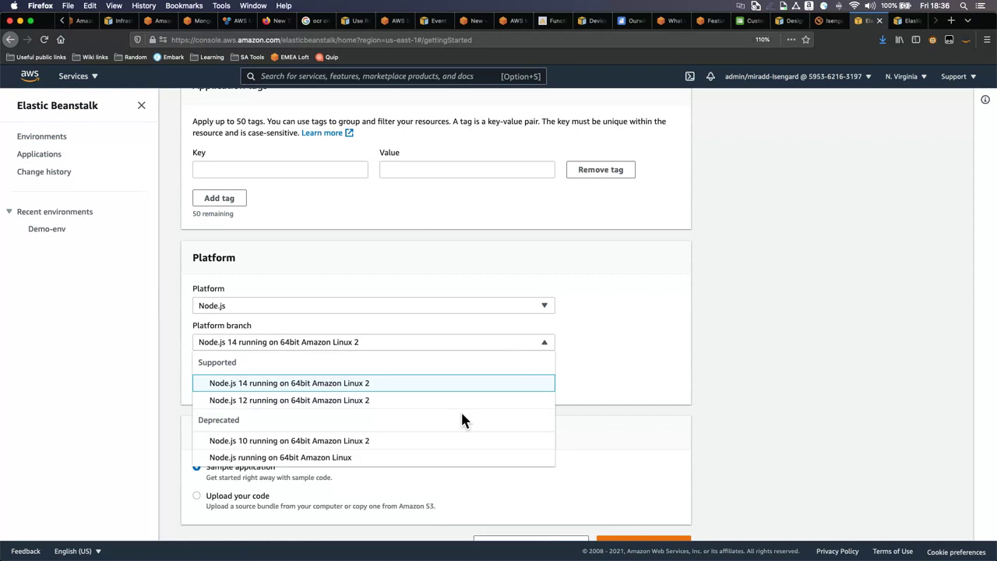
scroll(464, 419, down, 2)
scroll(465, 423, up, 1)
click(456, 377)
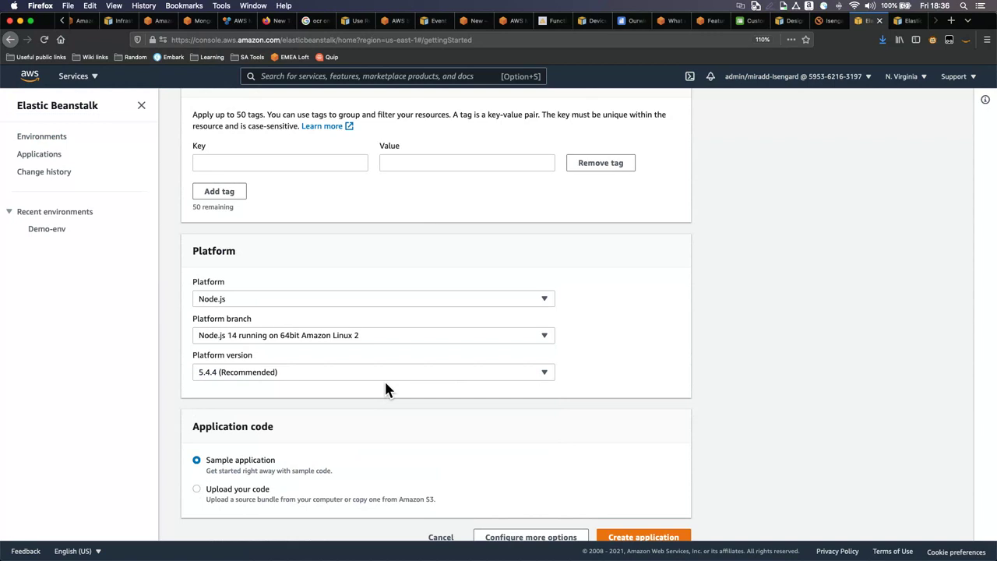
Preview the source code origin settings for uploading your own code, and set the application code back to Sample application
scroll(385, 382, down, 1)
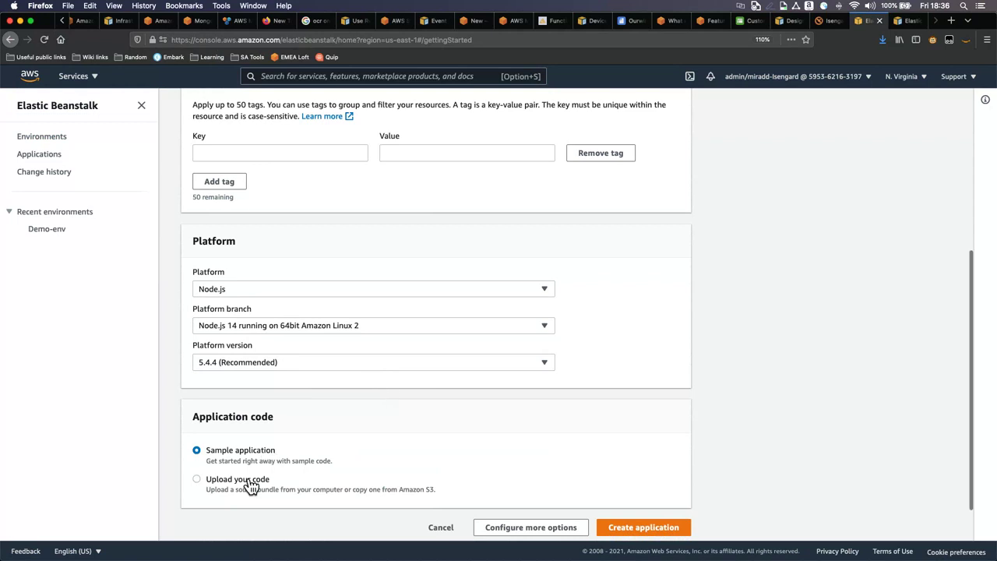
scroll(250, 483, down, 3)
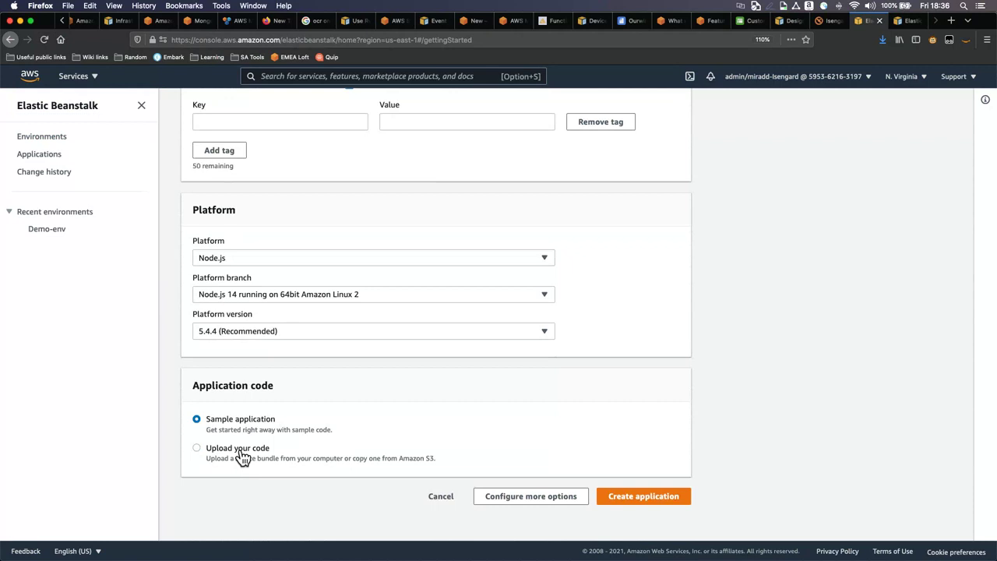
click(243, 459)
scroll(243, 458, down, 5)
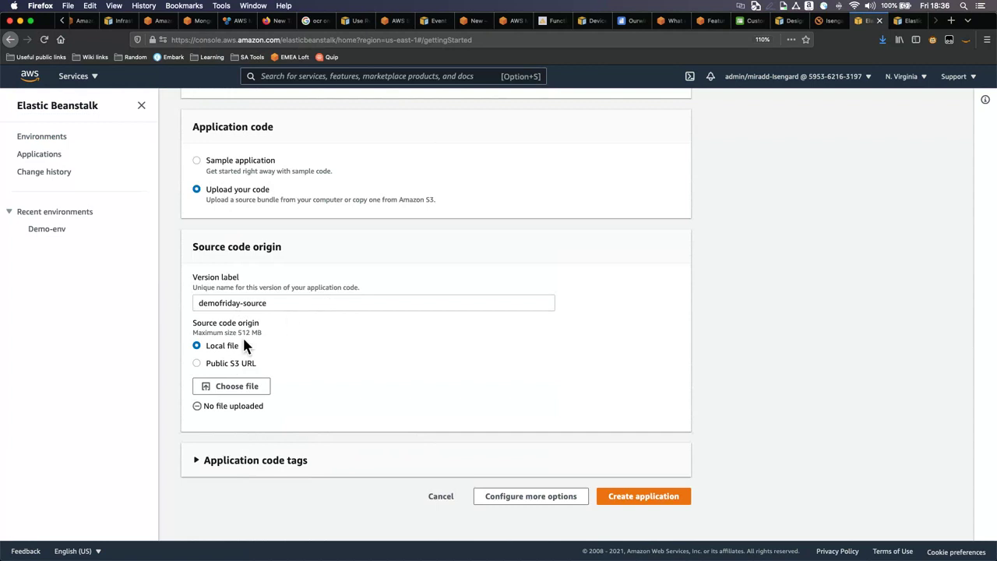
scroll(245, 344, up, 1)
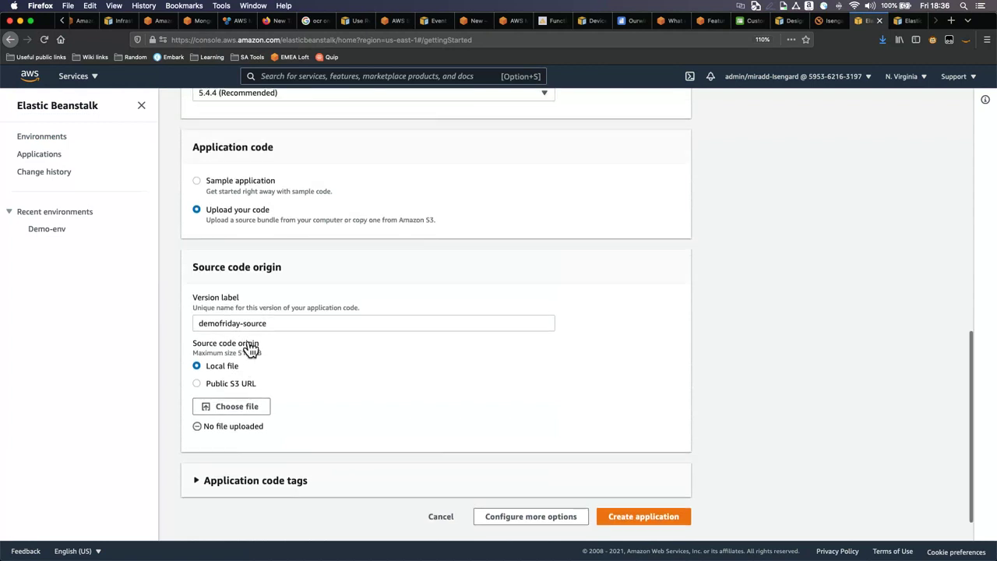
click(247, 187)
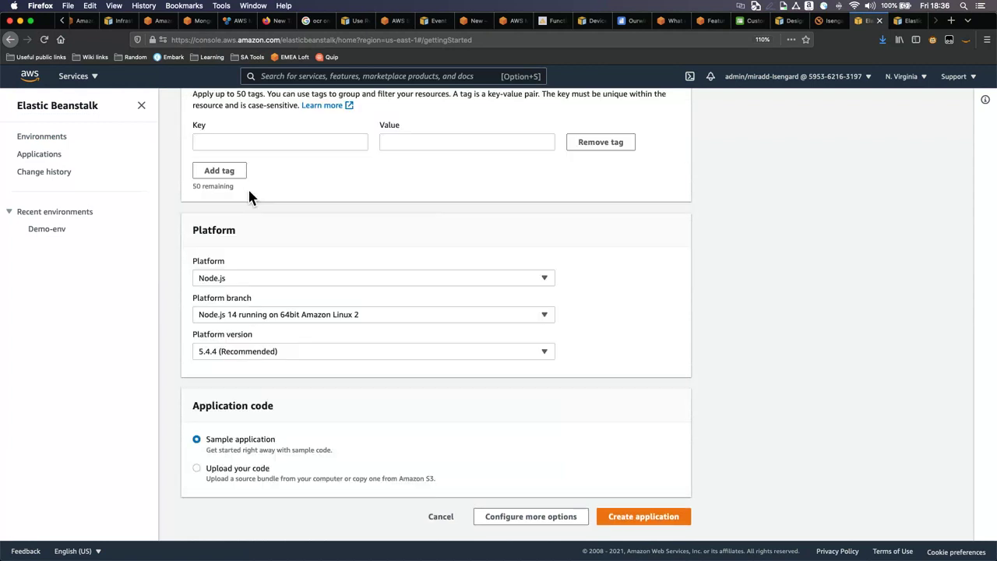
Open the additional configuration options for the demofriday application before creating it
scroll(323, 358, down, 1)
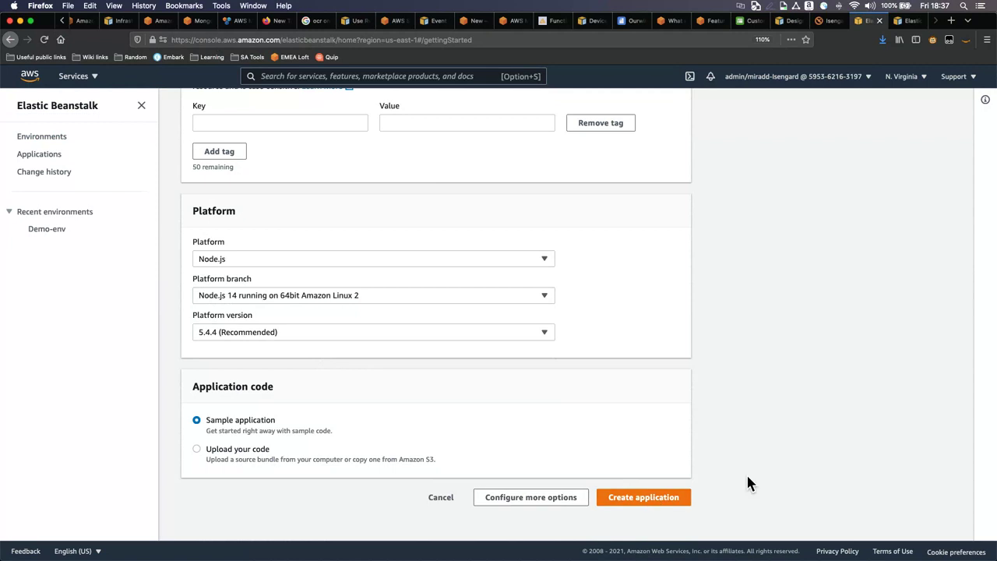
click(543, 504)
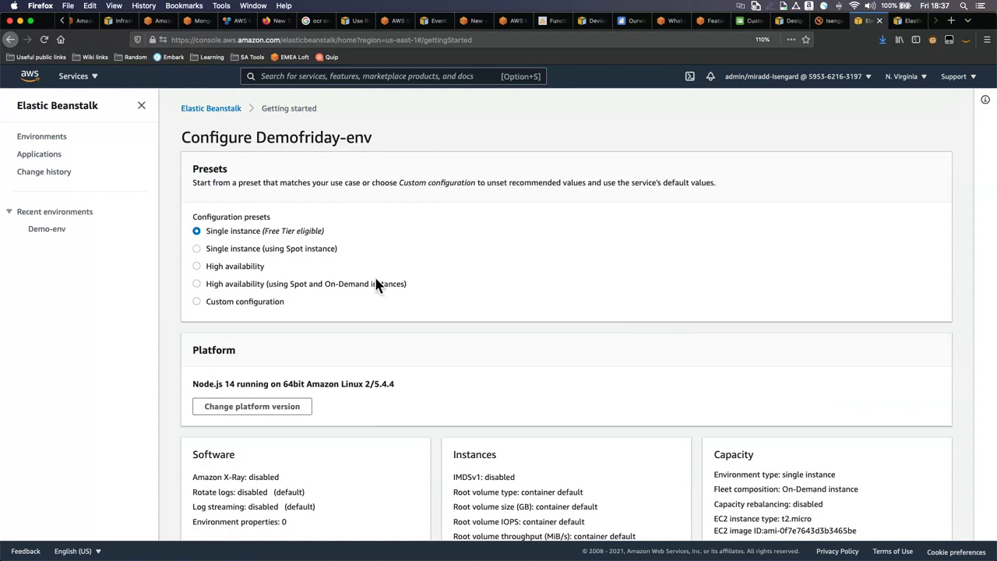
Examine the configuration presets and the environment's setting categories, from software, instances and capacity to network and database
scroll(376, 285, down, 2)
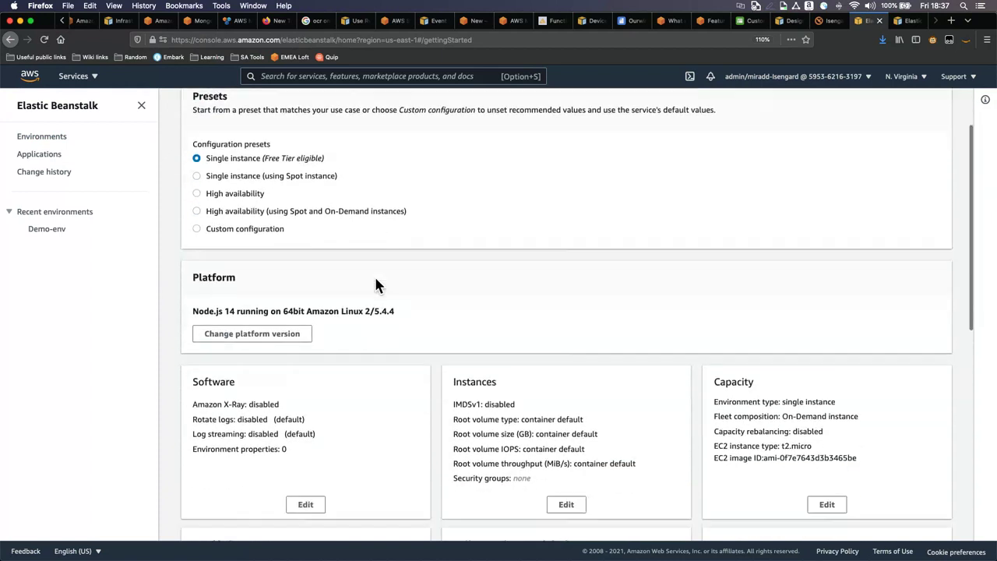
scroll(376, 285, down, 1)
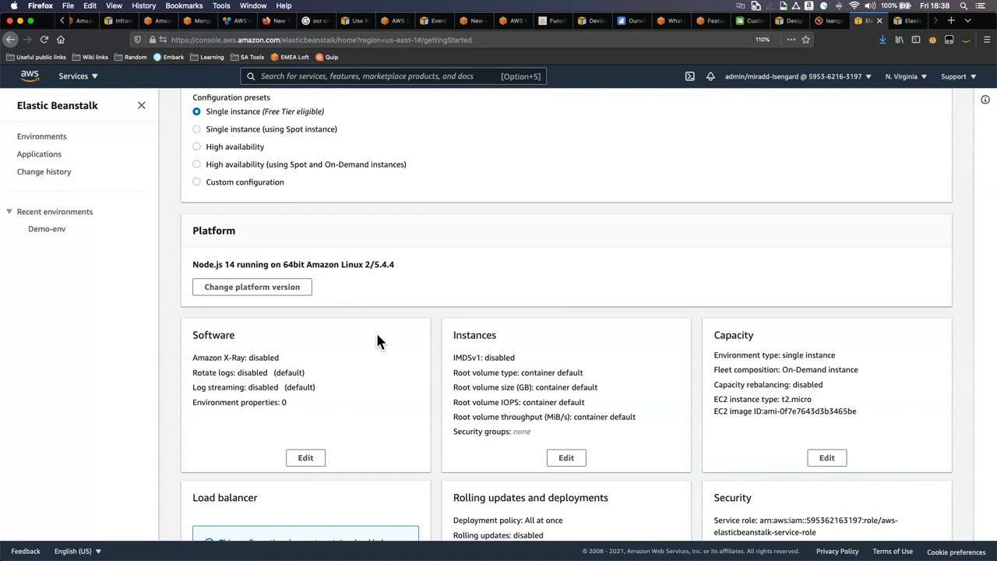
scroll(376, 338, down, 2)
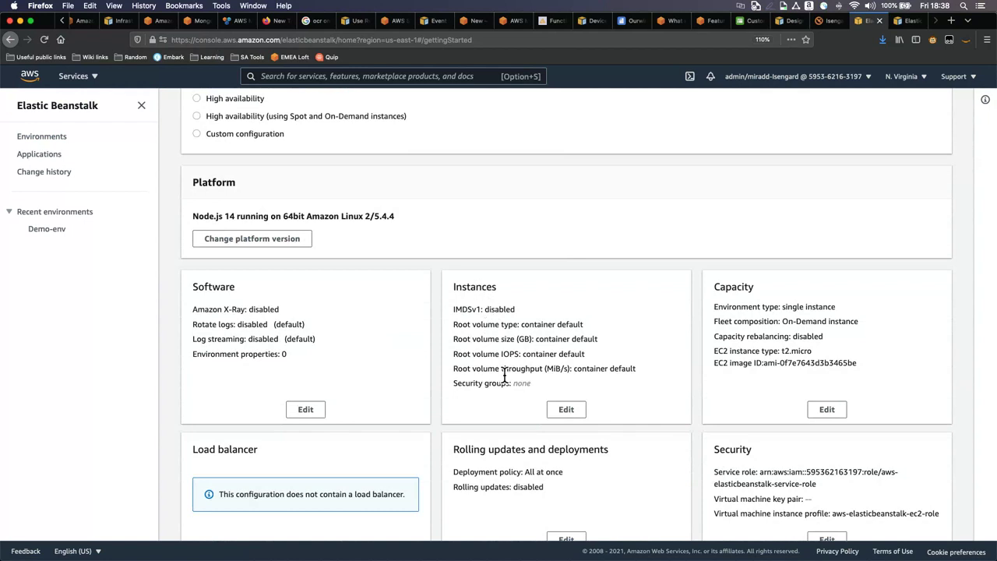
scroll(504, 377, down, 1)
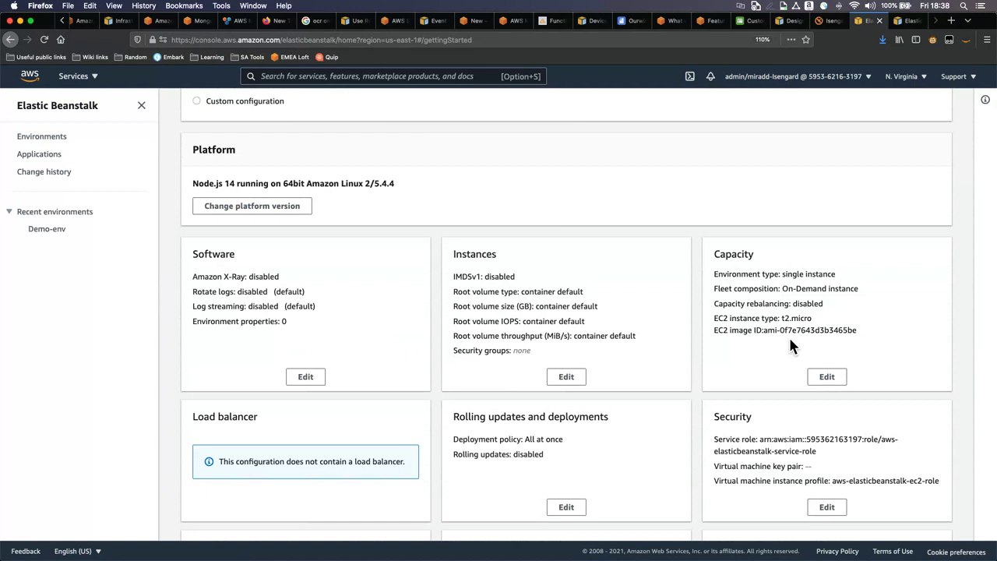
scroll(790, 346, down, 1)
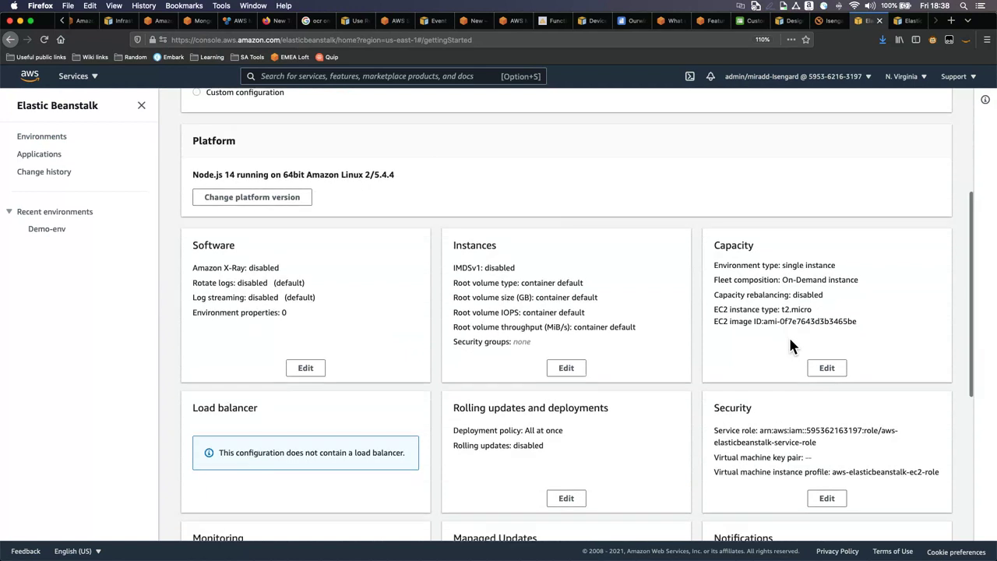
scroll(790, 347, down, 4)
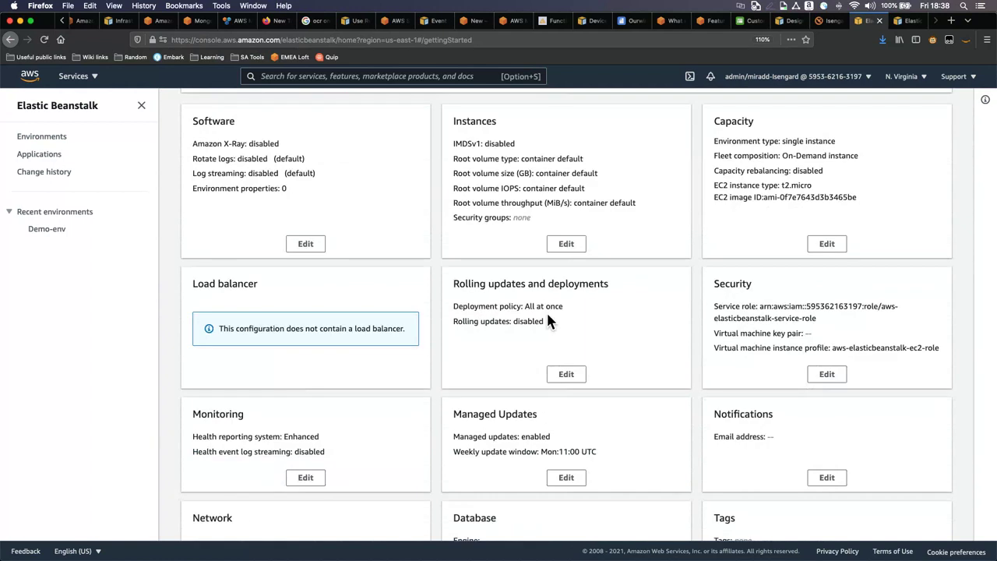
scroll(562, 333, down, 1)
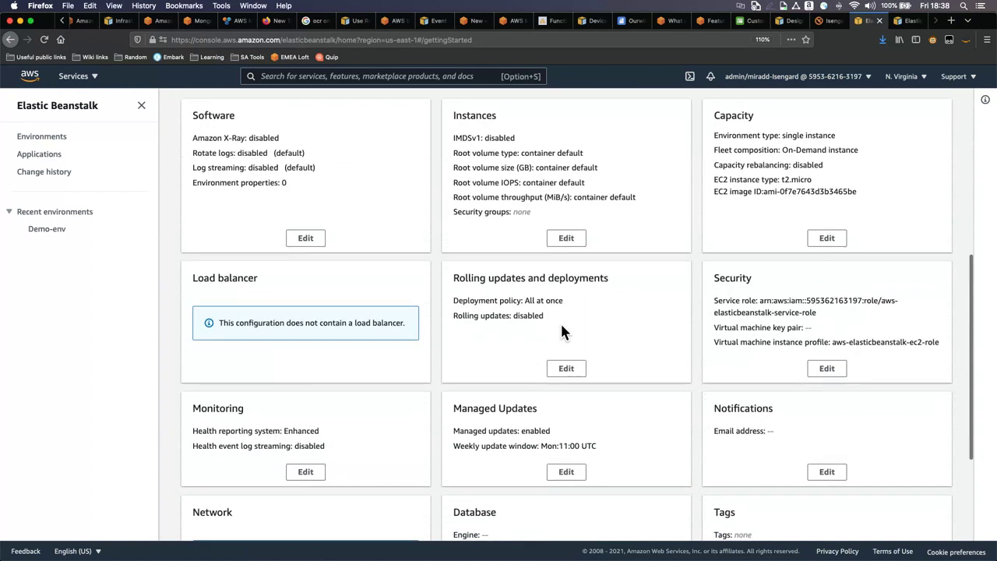
scroll(562, 333, down, 1)
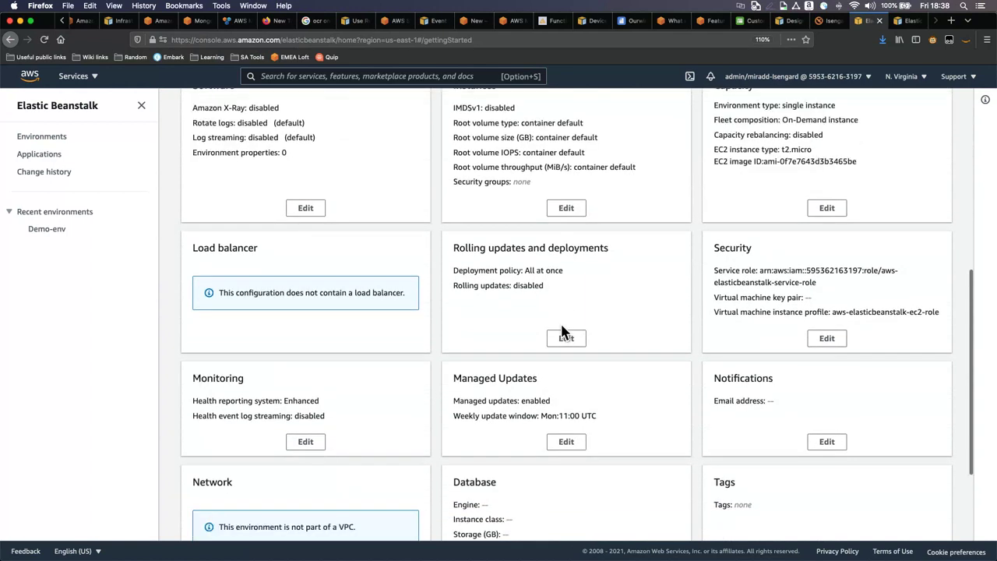
scroll(369, 285, down, 1)
scroll(368, 287, up, 2)
scroll(368, 288, up, 8)
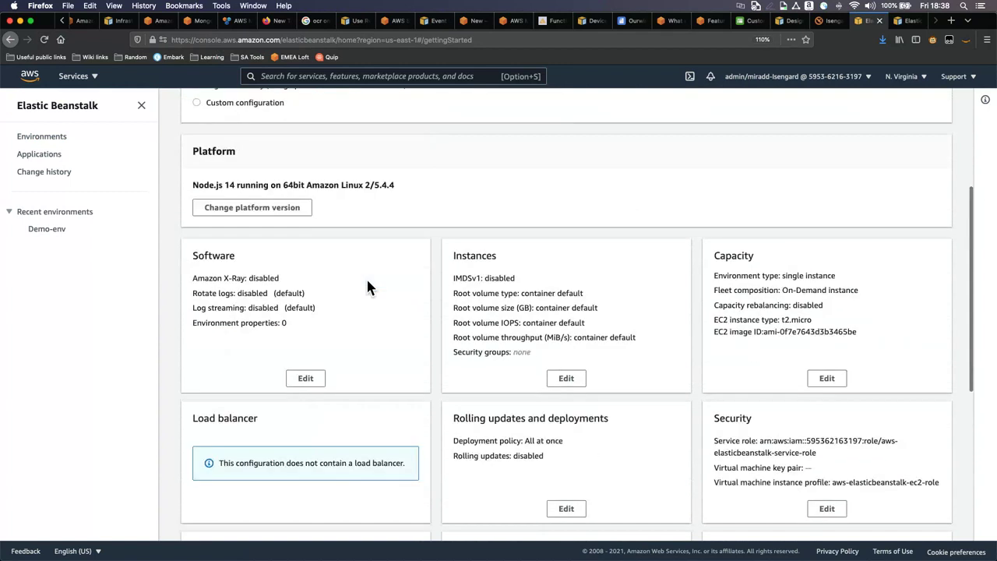
scroll(360, 291, down, 9)
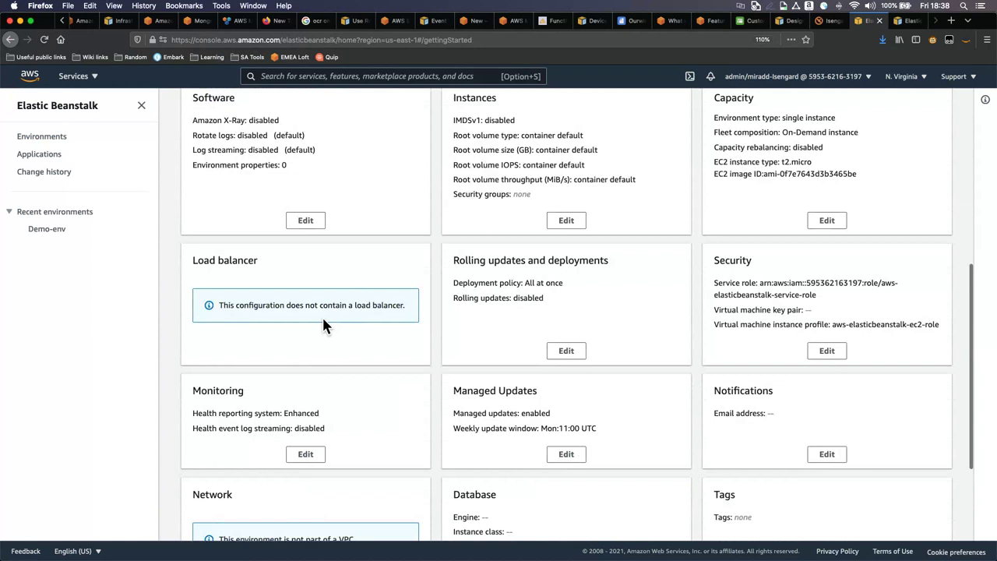
scroll(323, 326, down, 3)
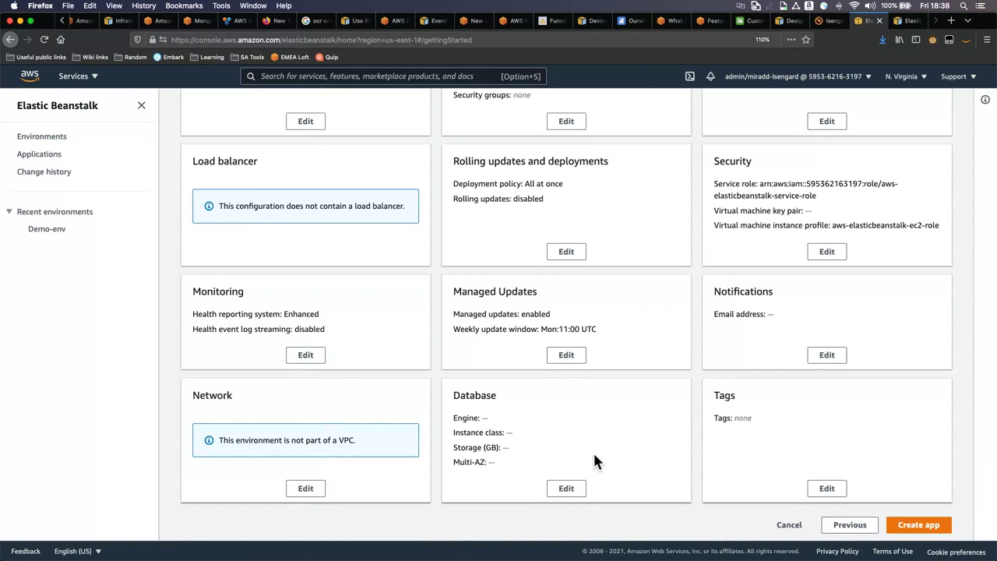
Examine the environment's database settings, including the available engines, retention and availability, and leave them without saving
click(568, 494)
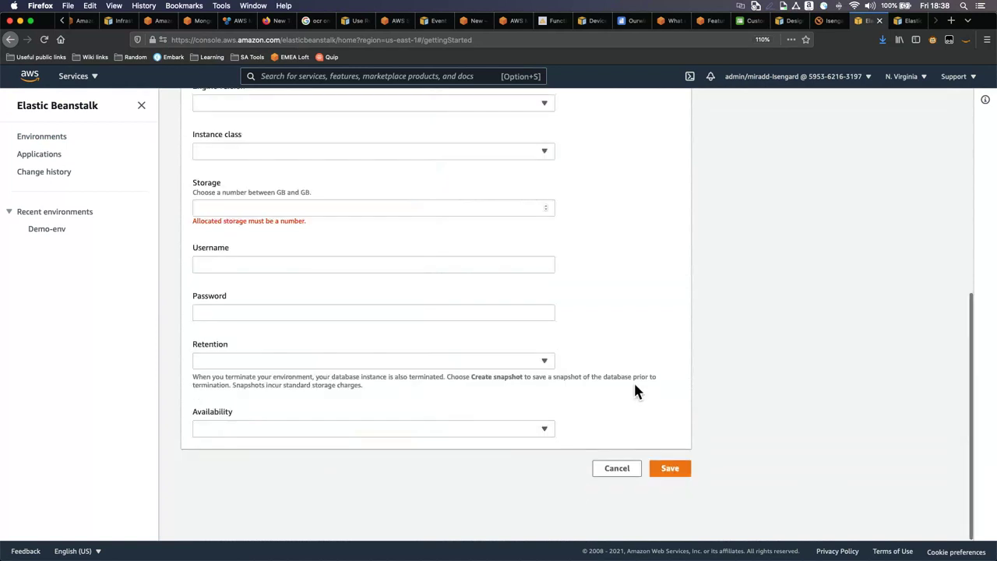
scroll(634, 386, up, 3)
scroll(634, 385, up, 2)
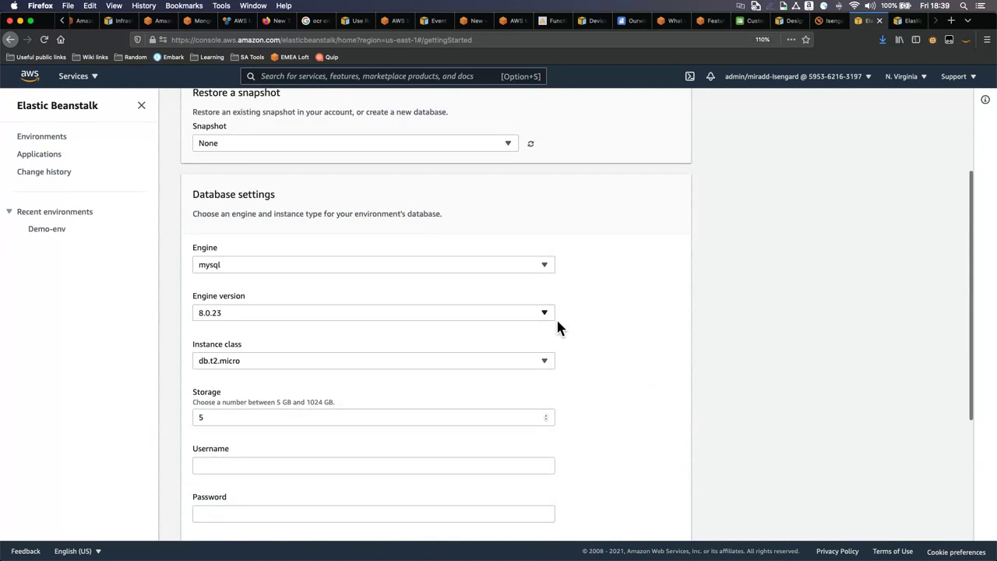
scroll(557, 327, down, 1)
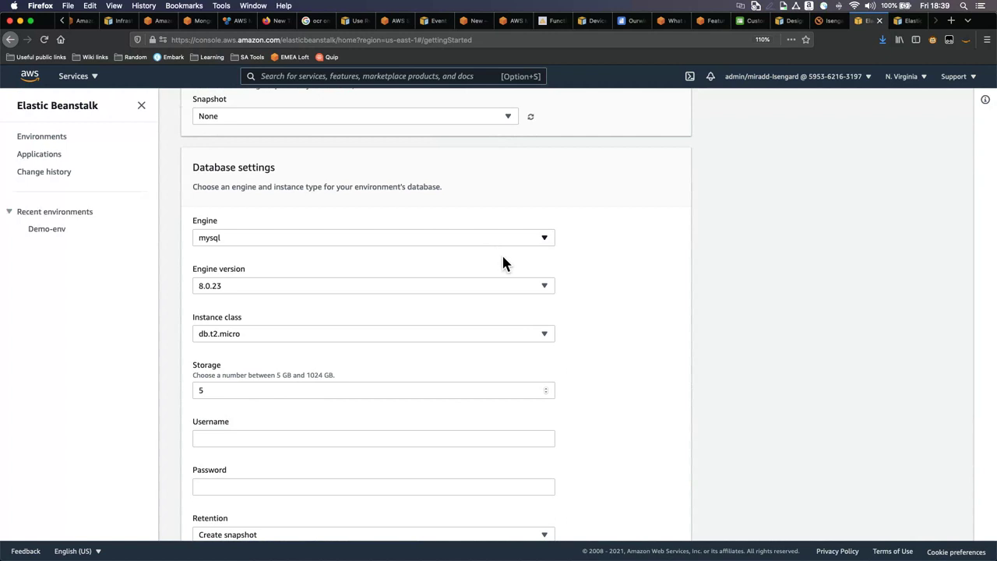
scroll(446, 370, down, 2)
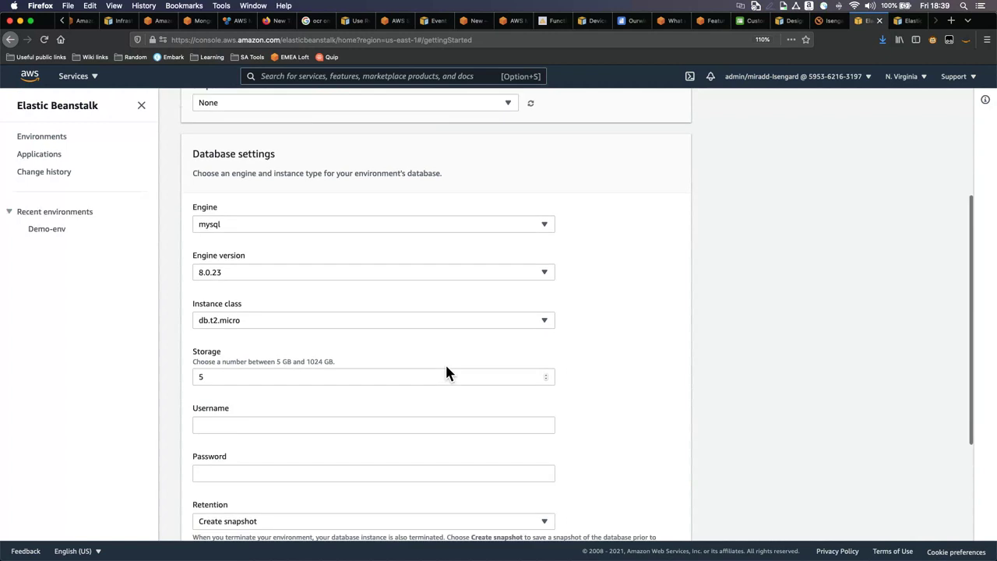
click(538, 215)
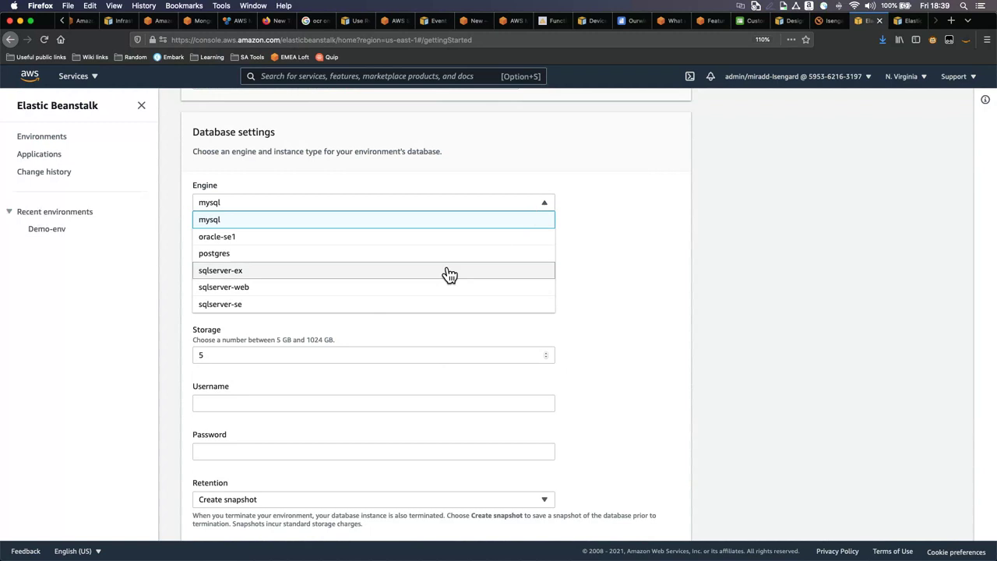
click(501, 224)
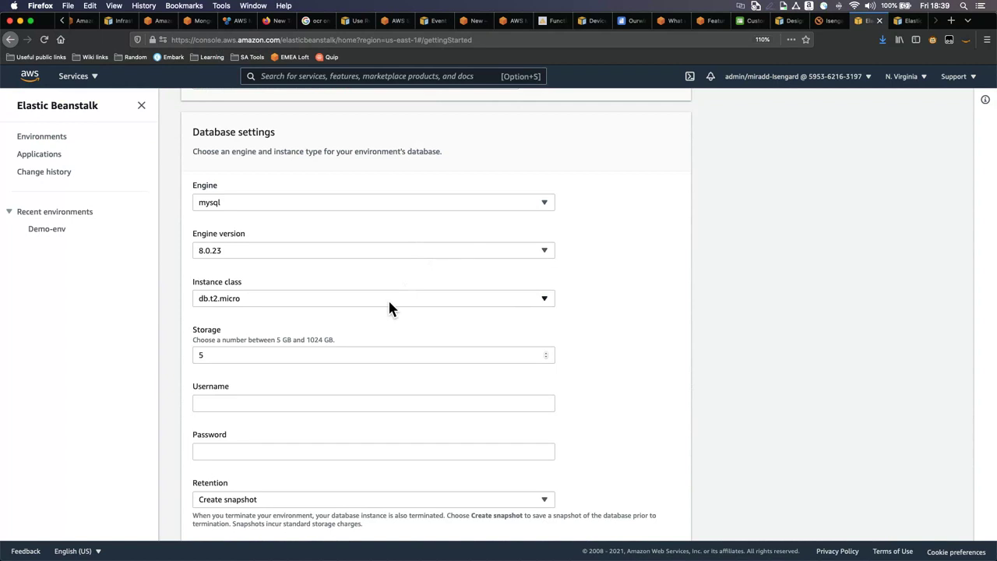
scroll(365, 356, down, 3)
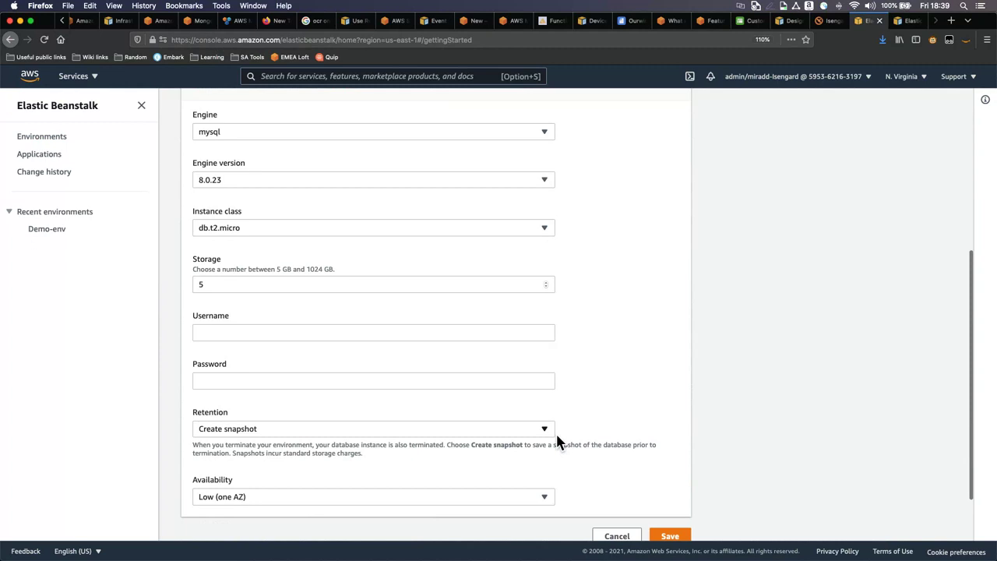
scroll(557, 442, down, 3)
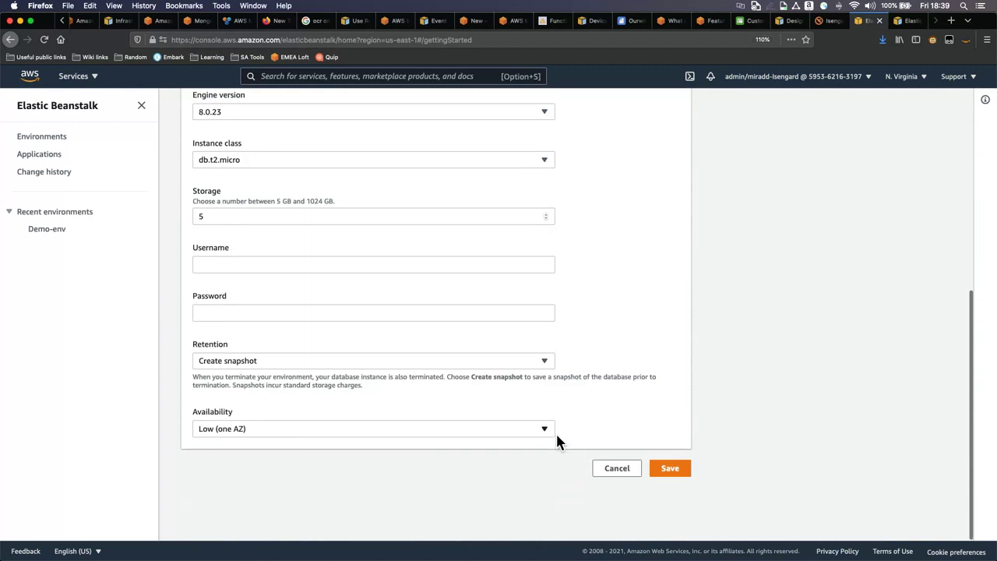
click(619, 470)
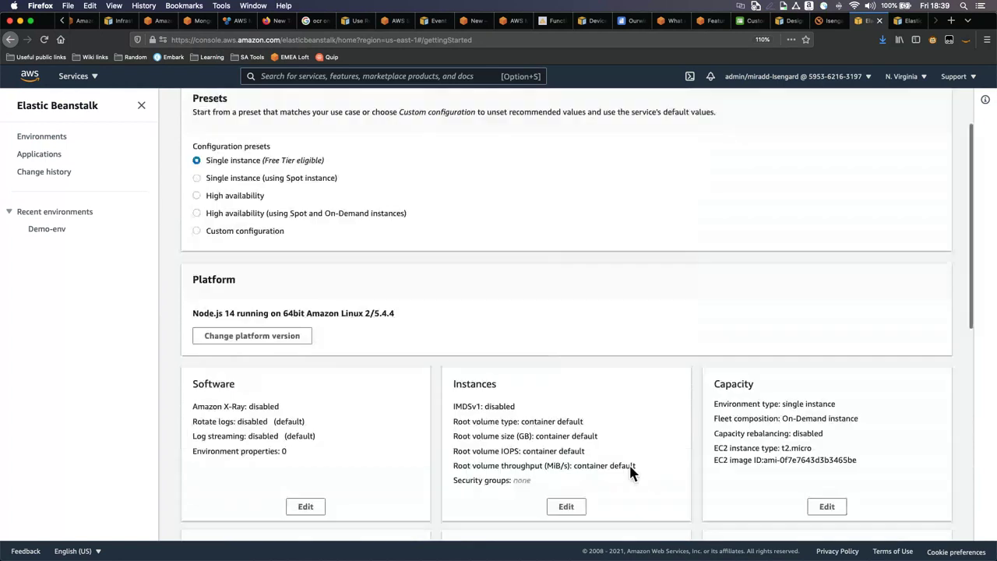
Review the Demofriday-env configuration categories, platform and presets once more
scroll(674, 443, down, 1)
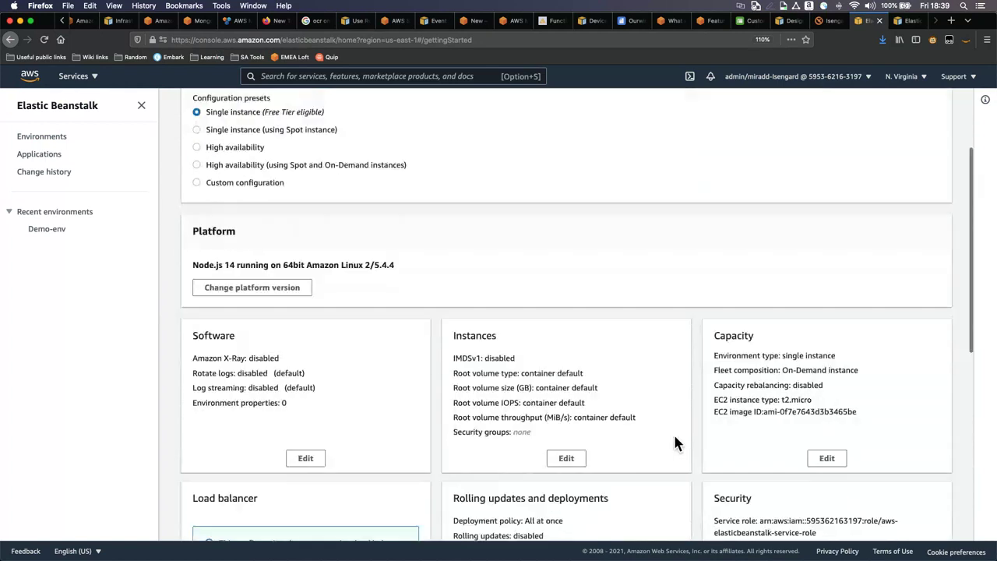
scroll(654, 459, down, 3)
scroll(635, 467, down, 5)
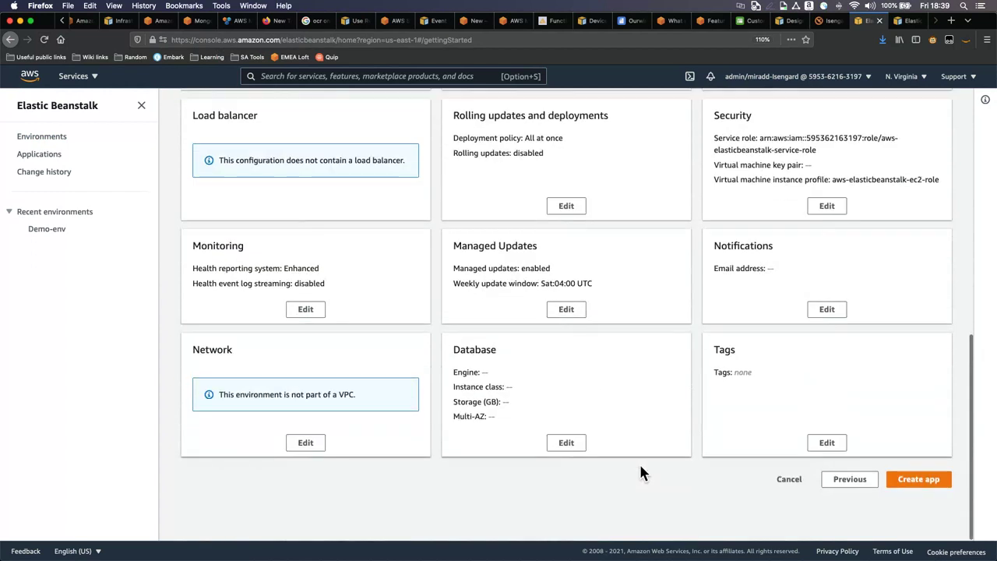
scroll(640, 469, up, 1)
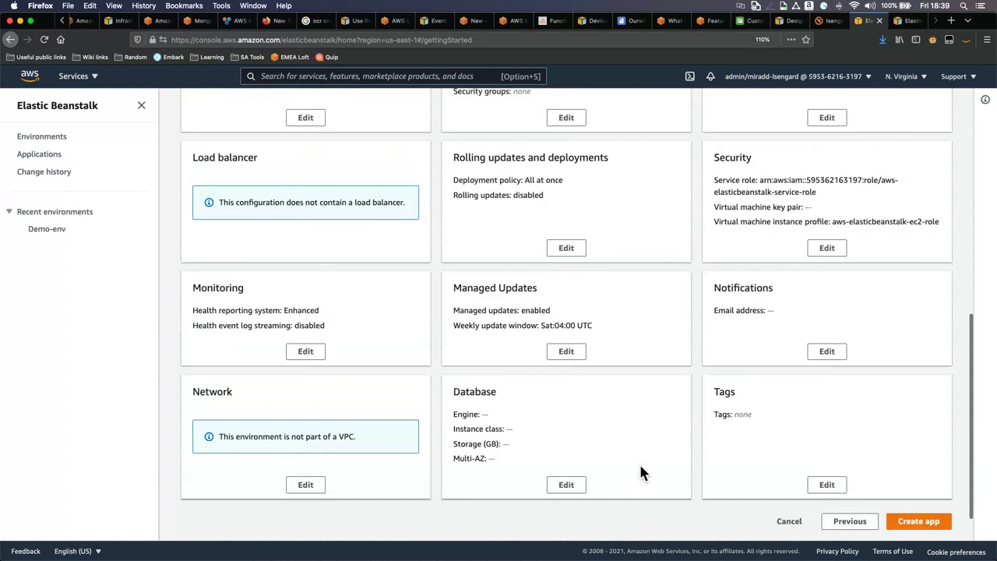
scroll(641, 470, up, 4)
scroll(640, 467, up, 2)
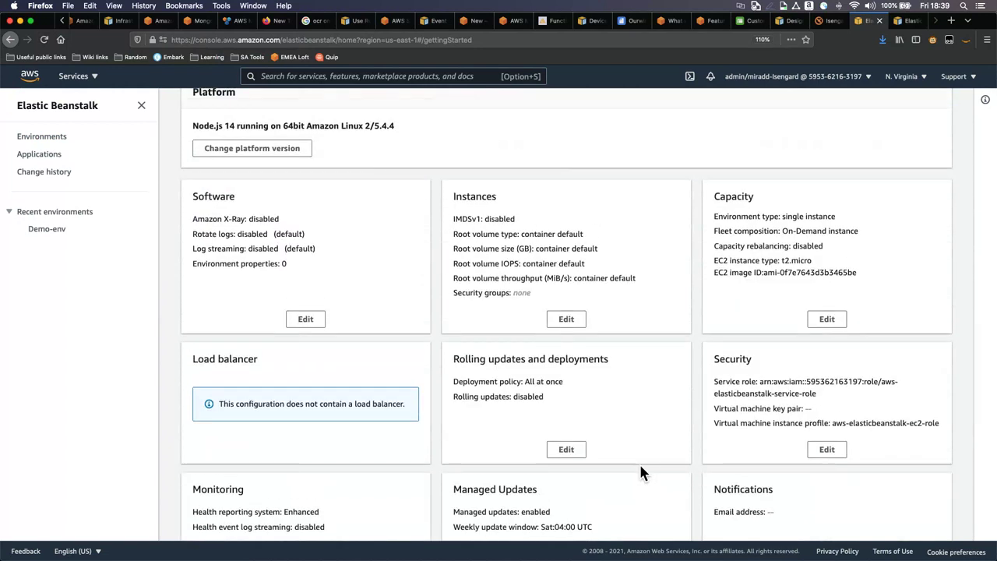
scroll(641, 472, up, 1)
scroll(640, 471, up, 6)
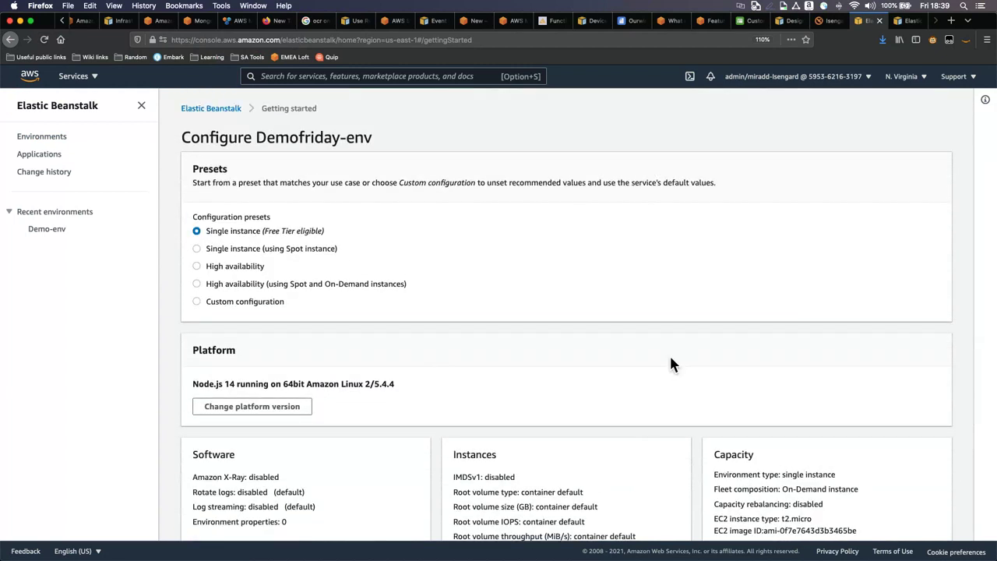
Create the demofriday application with the Single instance preset and the current configuration
scroll(671, 365, down, 5)
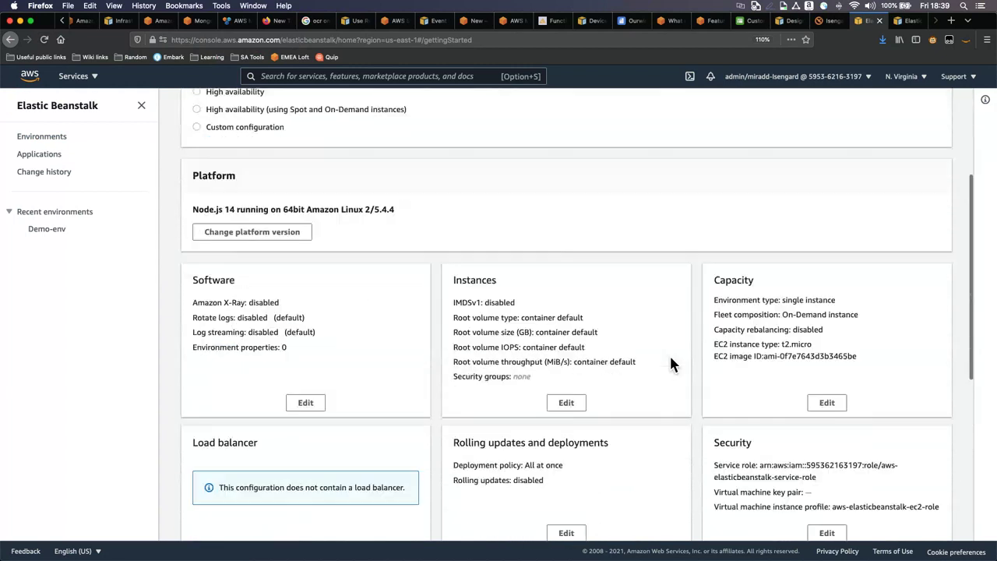
scroll(670, 363, down, 9)
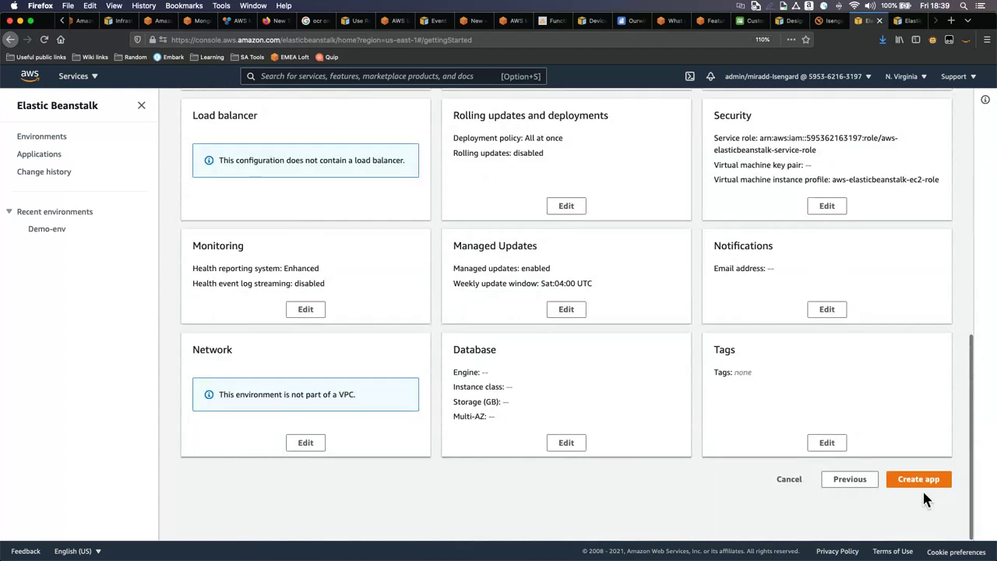
click(921, 483)
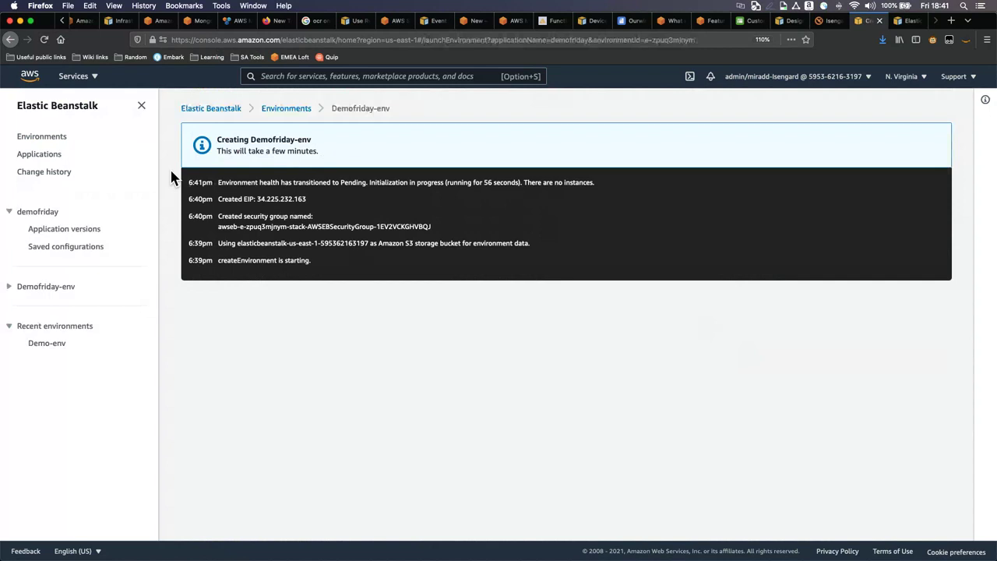
Check the list of all applications, the demo application's environments and the list of all environments
click(52, 161)
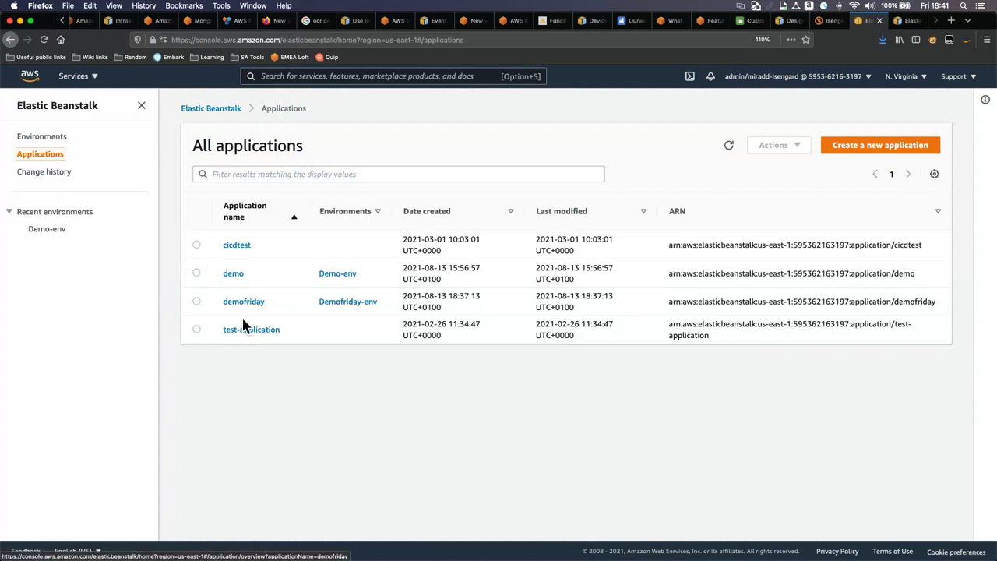
click(234, 274)
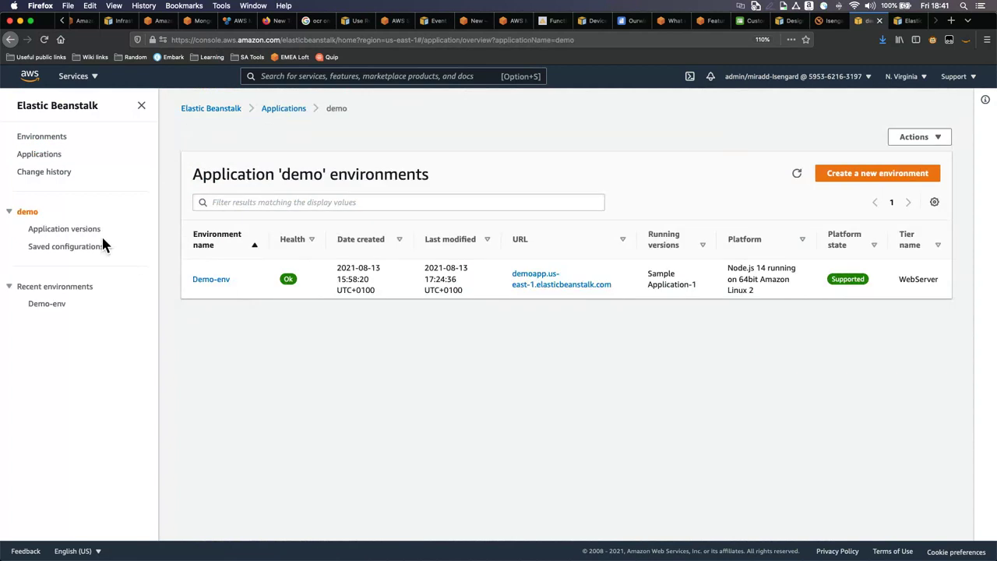
click(41, 155)
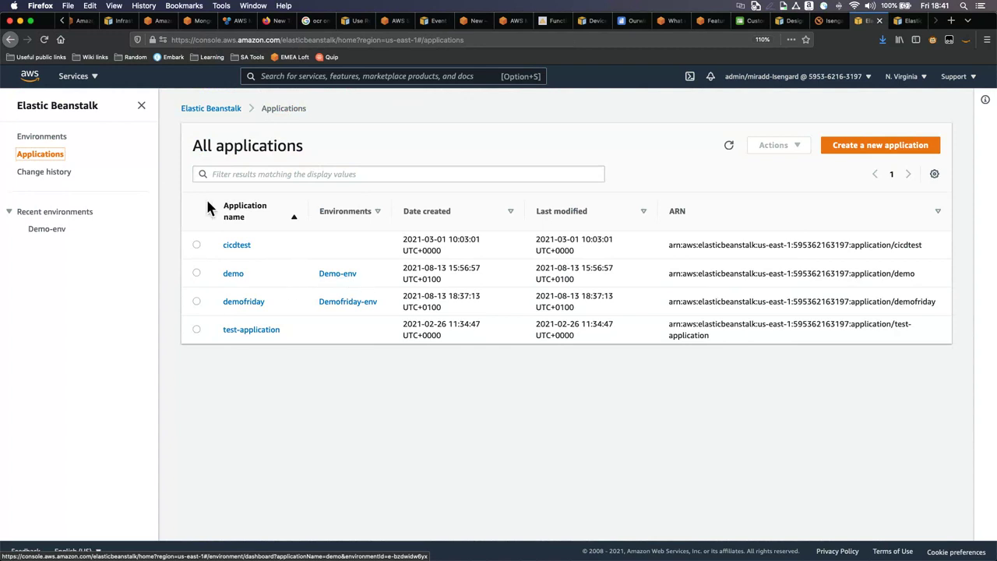
click(60, 141)
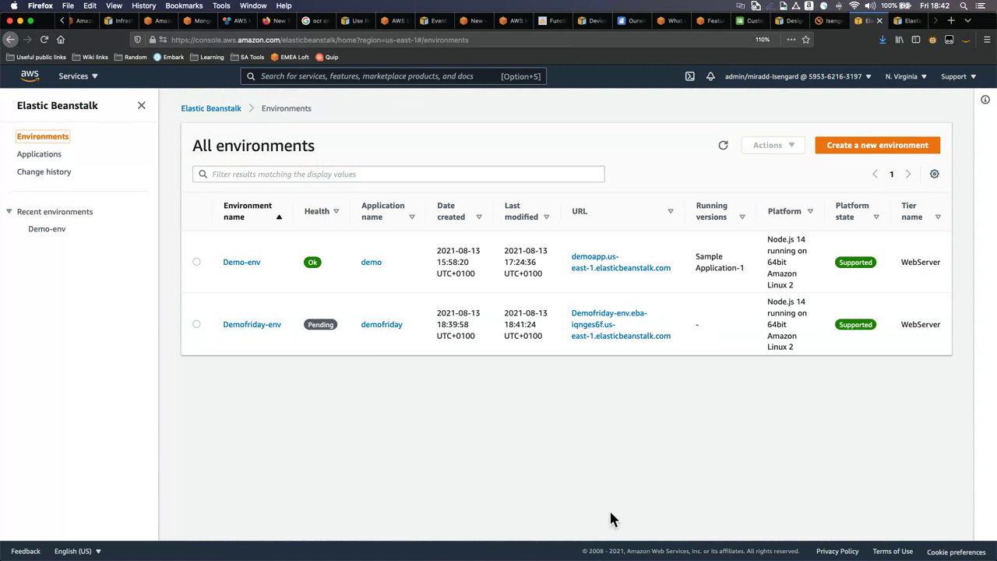
Switch to the 20210813EBRestart presentation in PowerPoint, start its slide show and show the slide on options for deploying applications
mouse_move(605, 554)
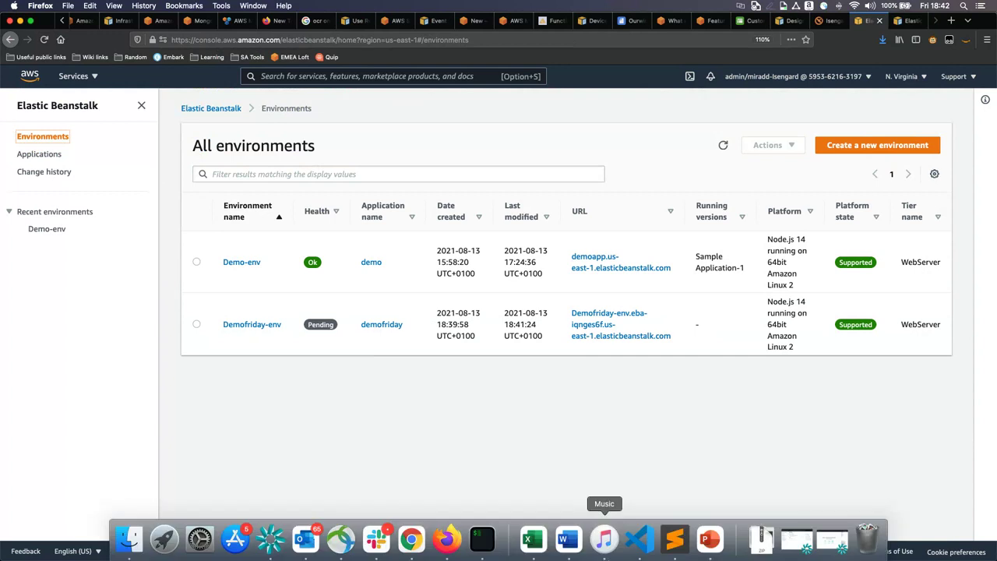
click(710, 554)
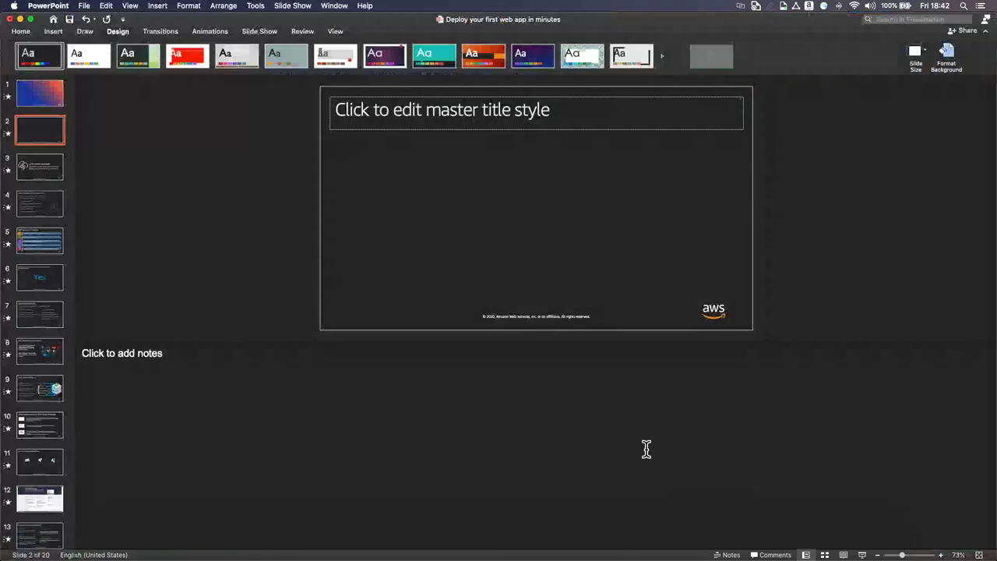
key(ctrl+Up)
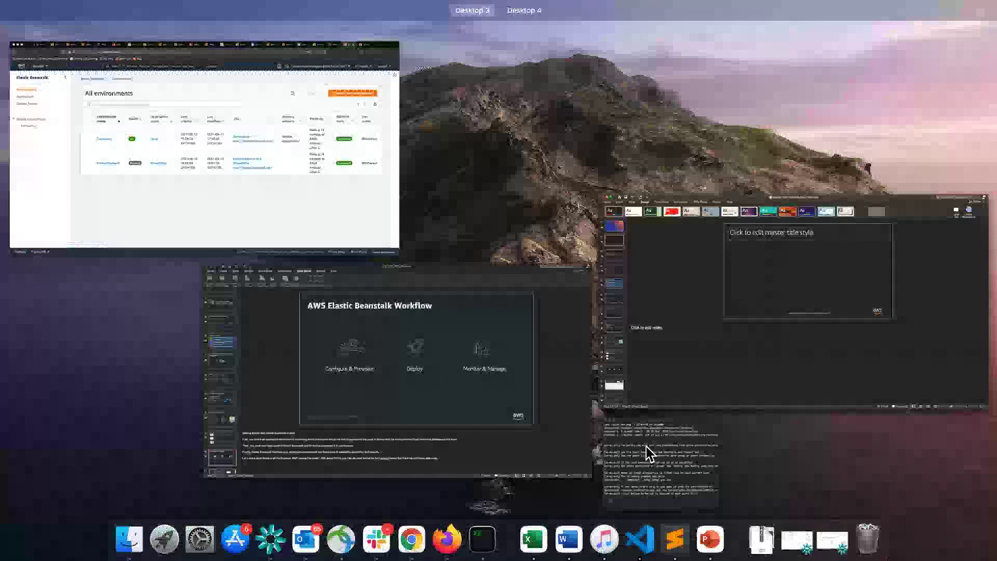
click(516, 367)
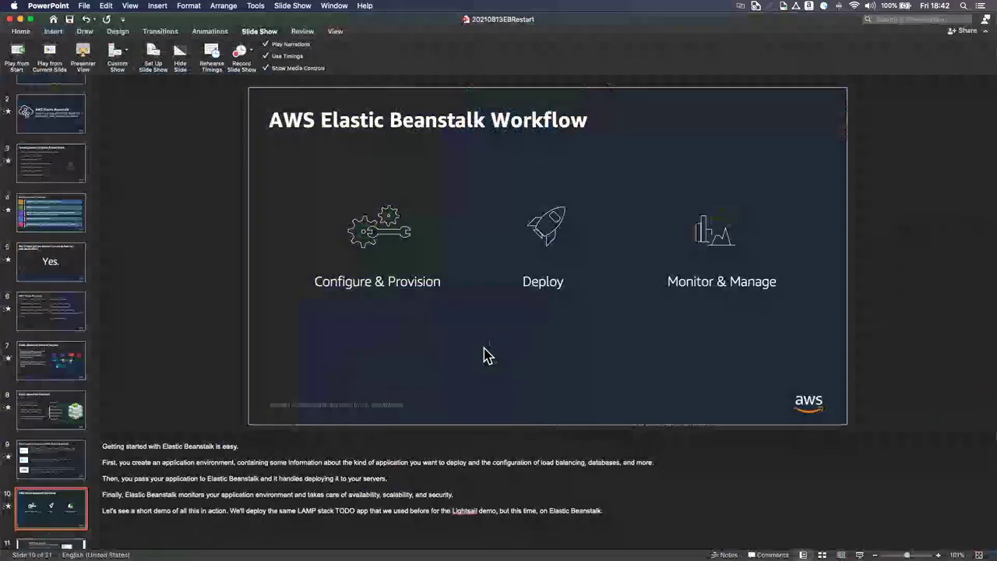
click(18, 67)
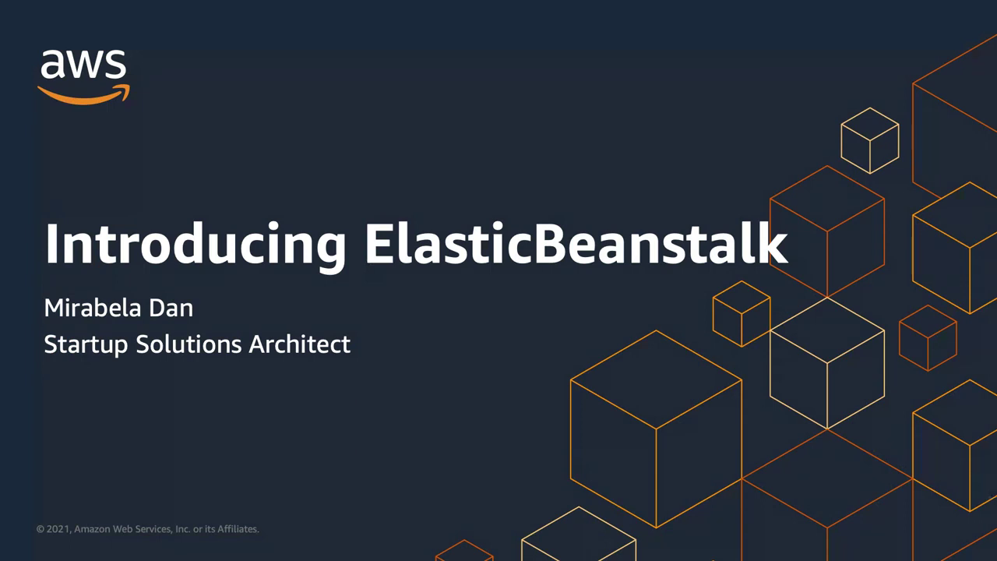
key(Right)
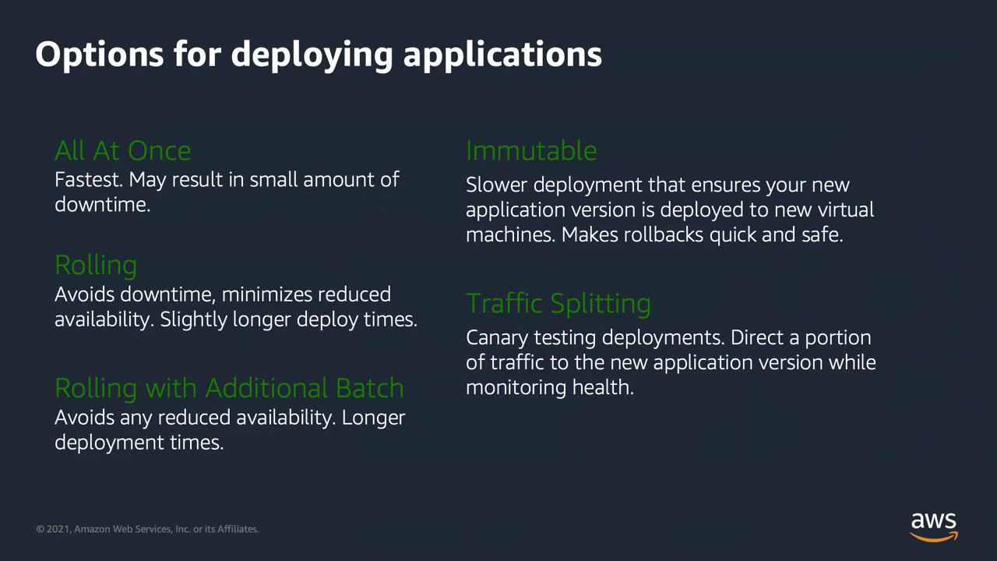
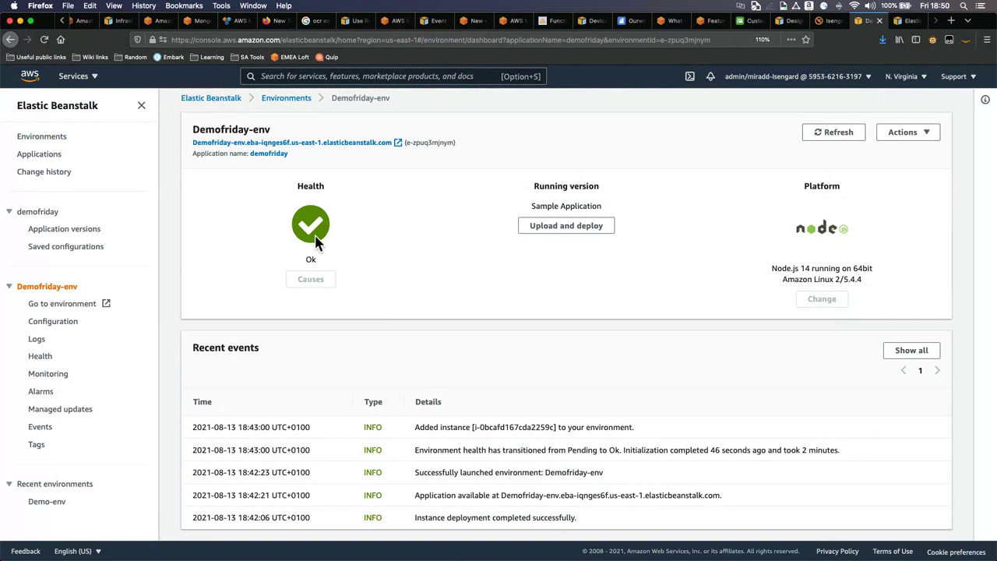
Check the Demofriday-env dashboard in Firefox and open the environment's URL to view the running sample application
scroll(423, 481, down, 1)
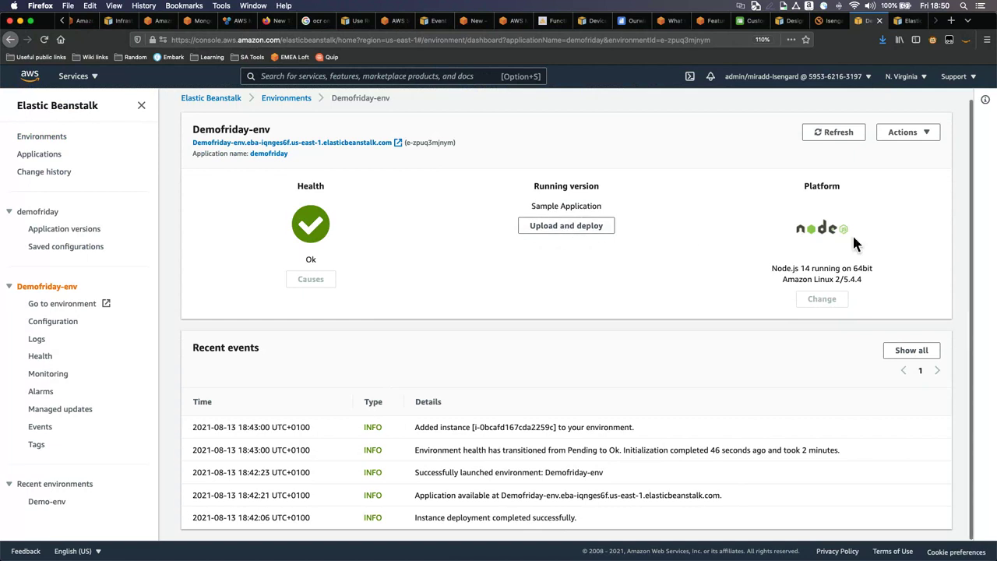
scroll(852, 245, up, 1)
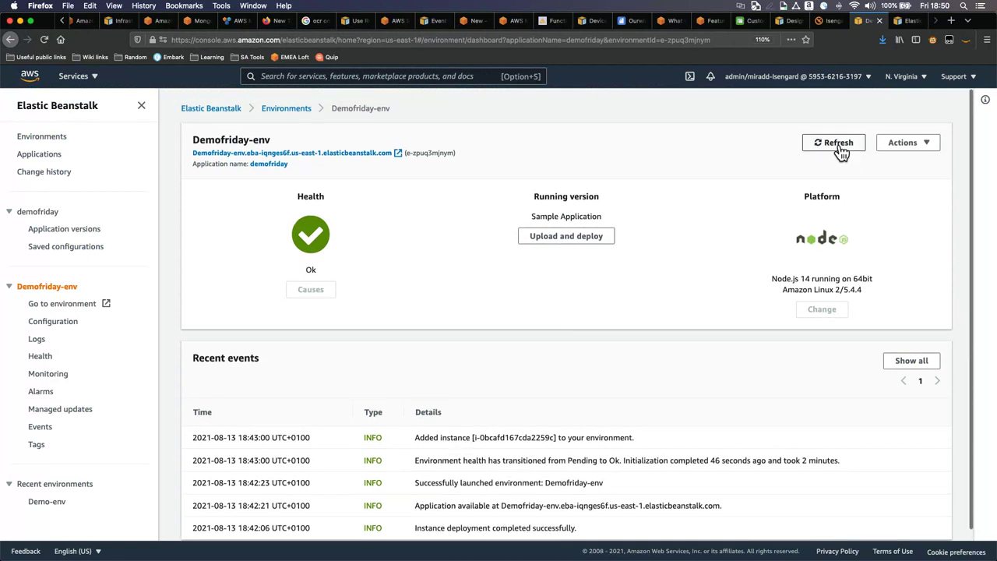
right_click(388, 159)
click(394, 157)
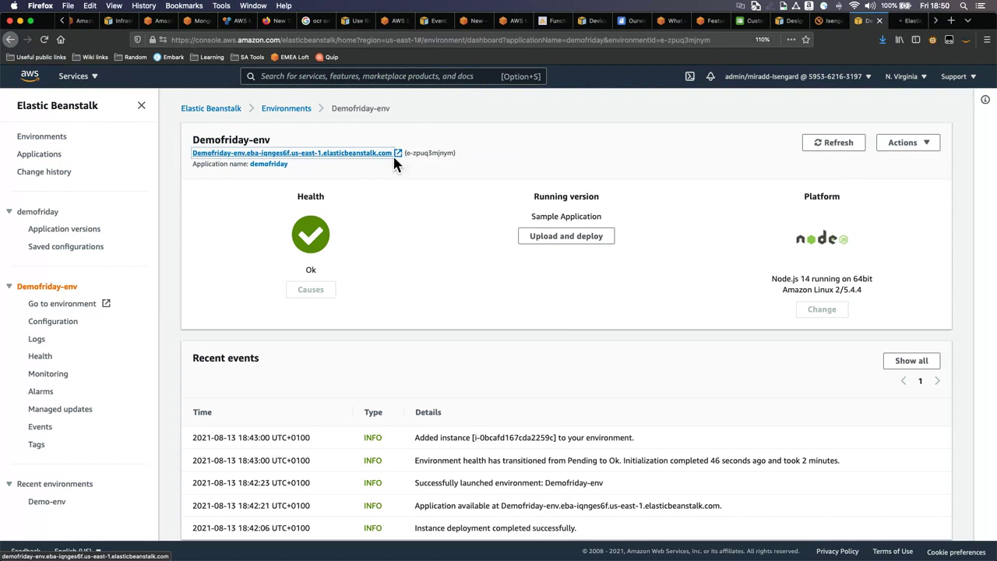
click(907, 26)
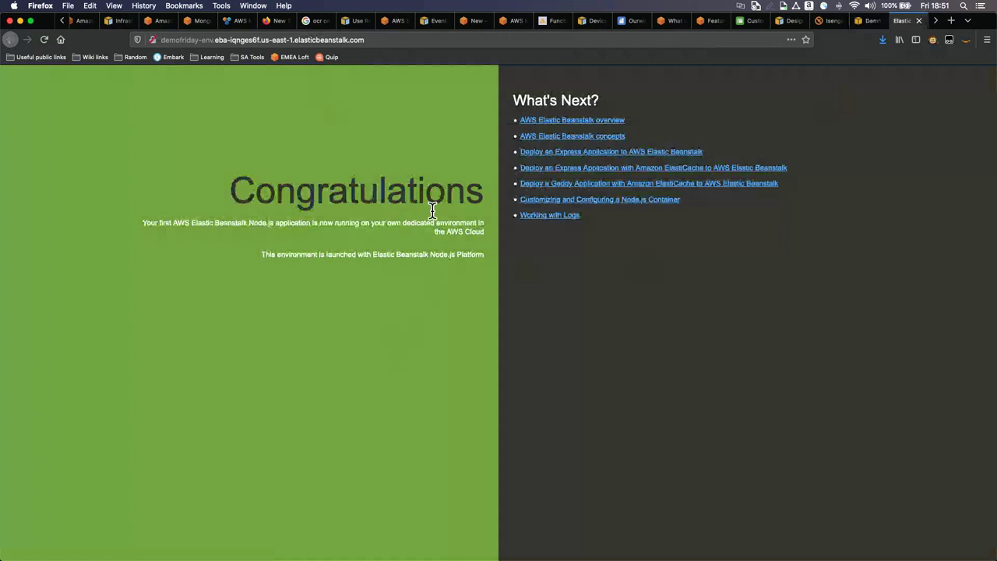
Return to the Demofriday-env dashboard and show the actions available for the environment
click(866, 23)
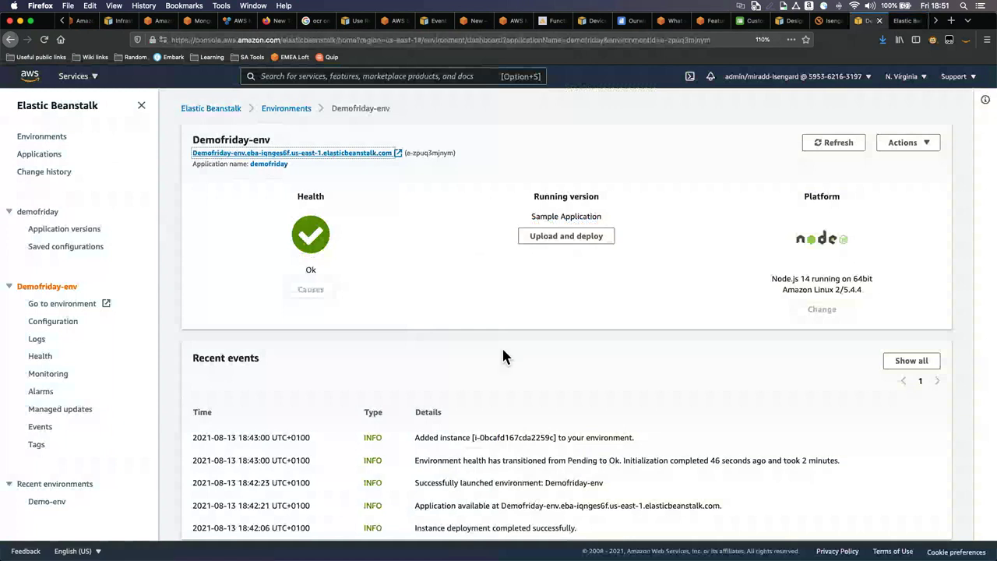
scroll(502, 356, down, 1)
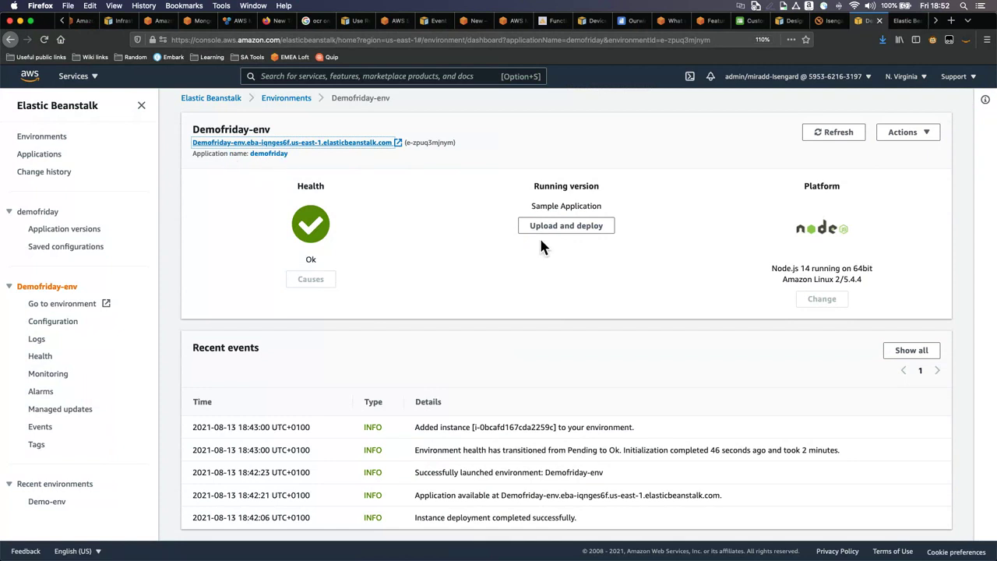
click(915, 136)
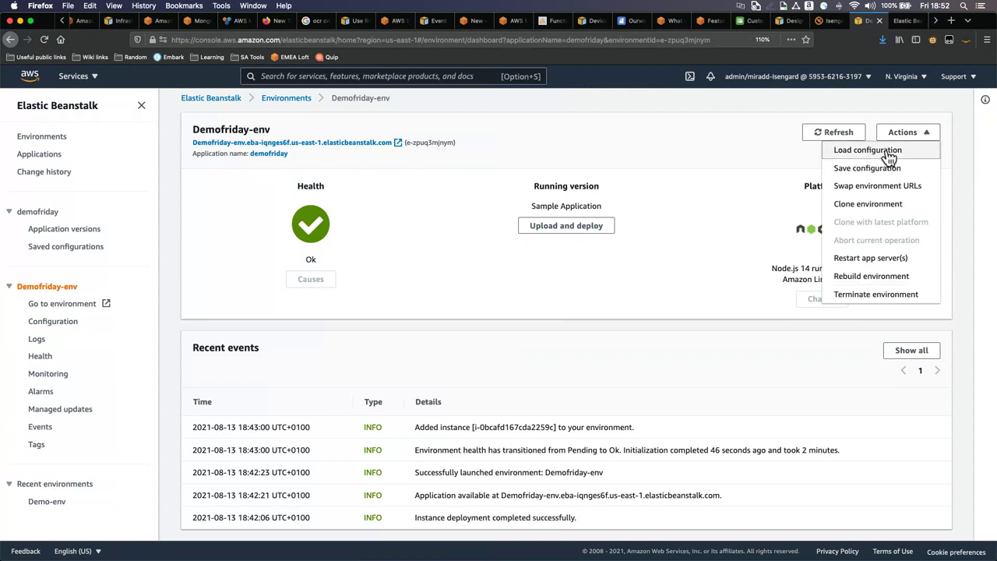
Open the health overview of Demofriday-env, view its instance's details and look through the columns of the health table
click(705, 194)
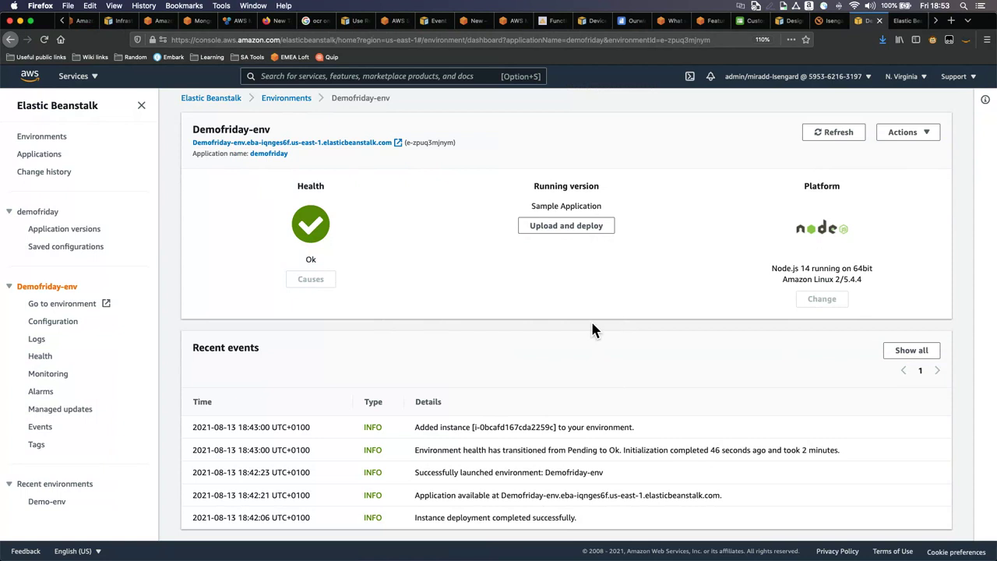
click(44, 363)
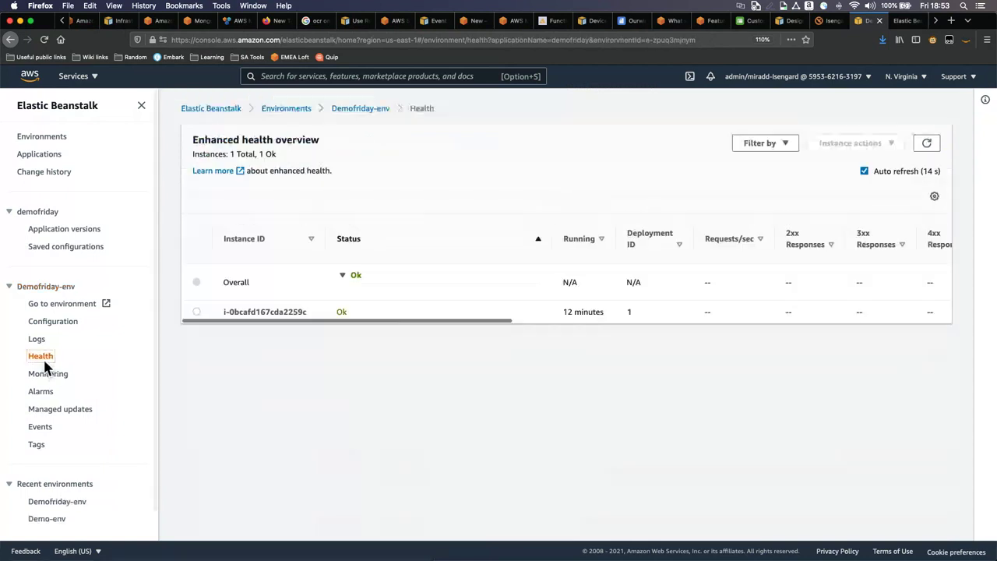
click(254, 312)
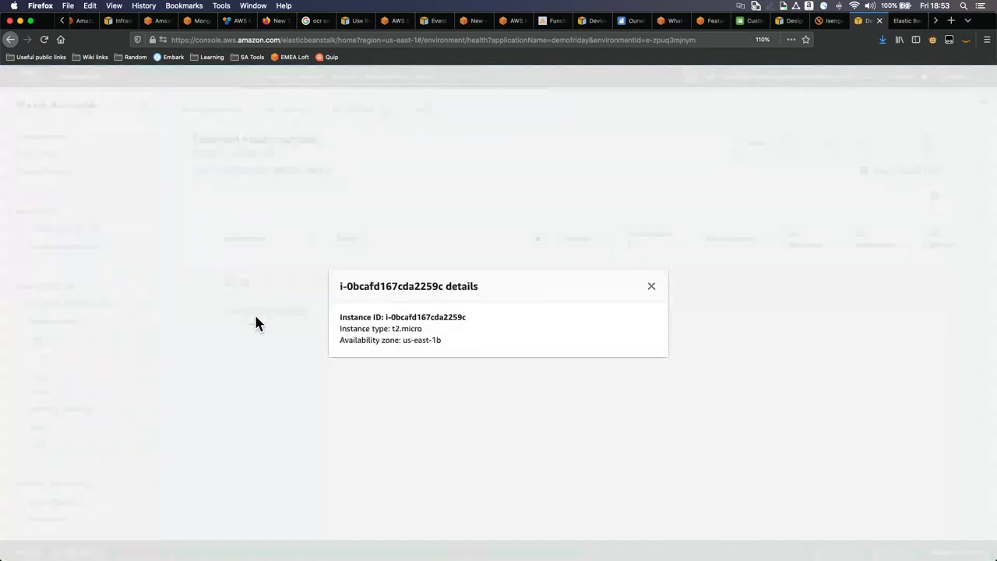
click(651, 287)
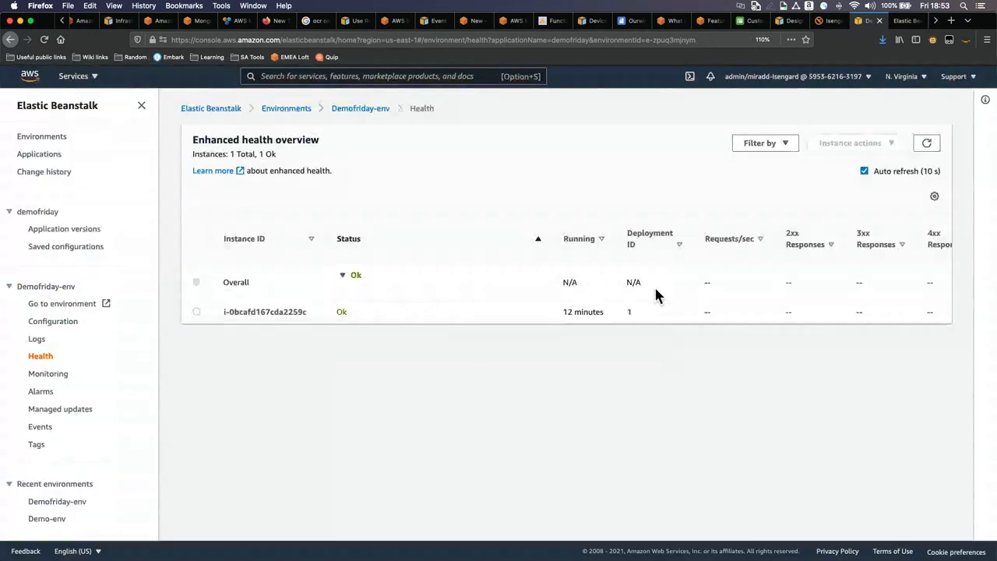
scroll(623, 301, right, 10)
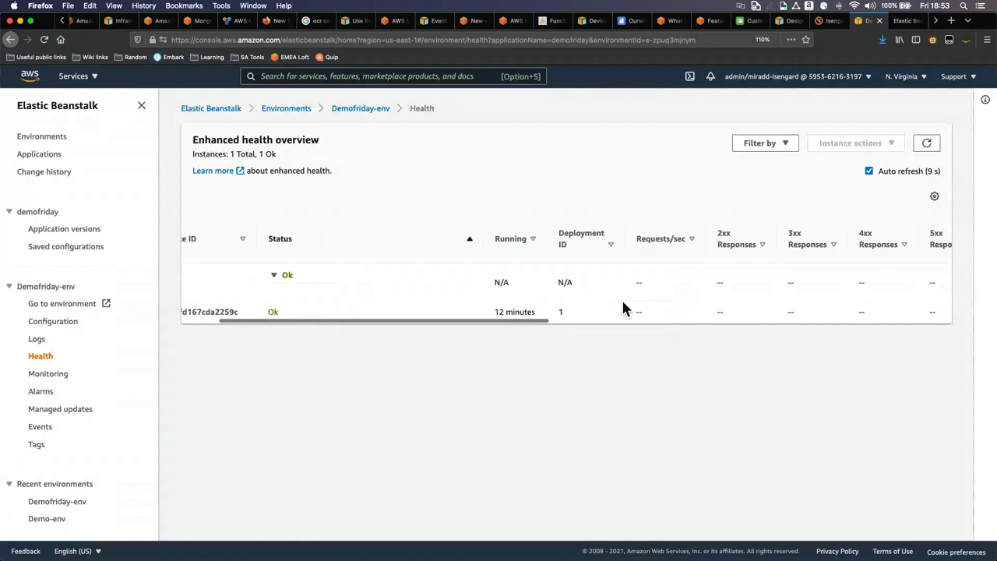
scroll(622, 303, left, 10)
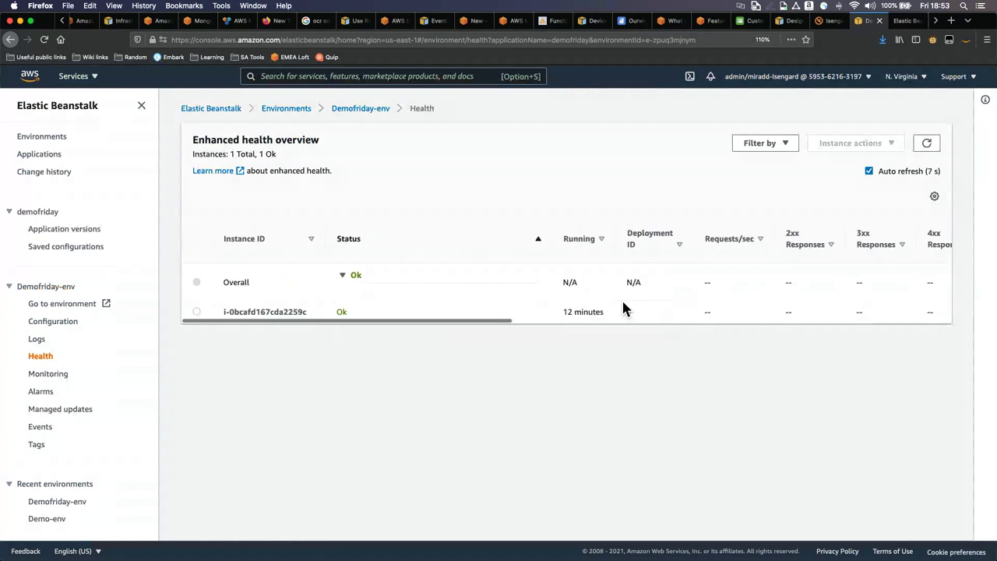
Select the running instance in the health overview, check its details again and show the actions available for it
click(204, 314)
click(261, 312)
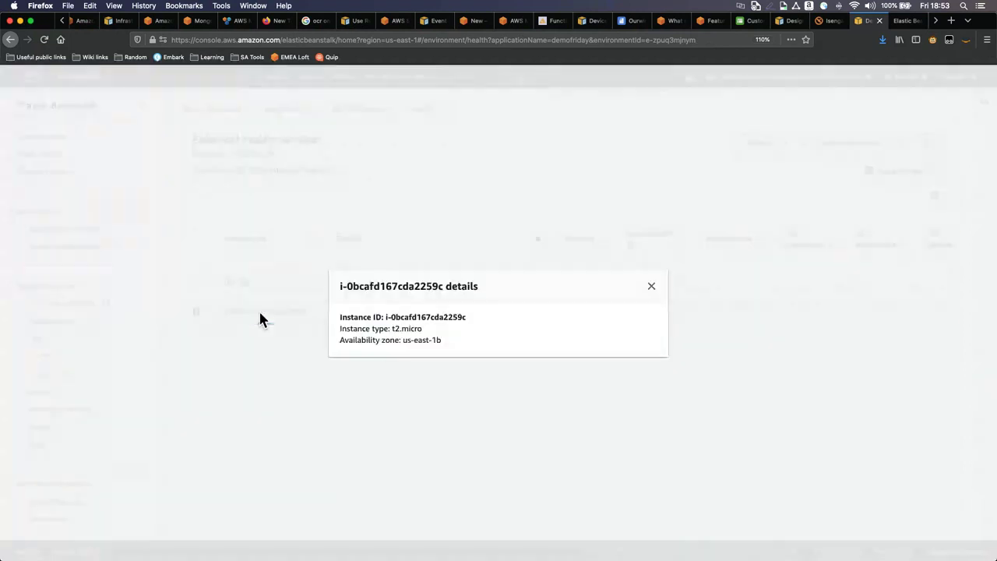
click(385, 370)
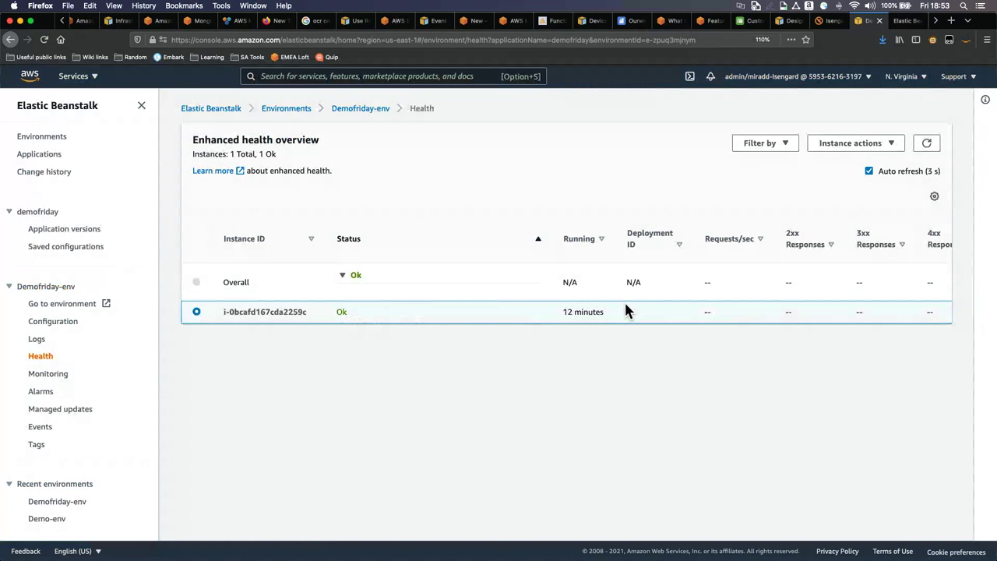
click(874, 148)
Open the monitoring page of Demofriday-env and review its environment health, CPU utilization and network graphs
click(61, 377)
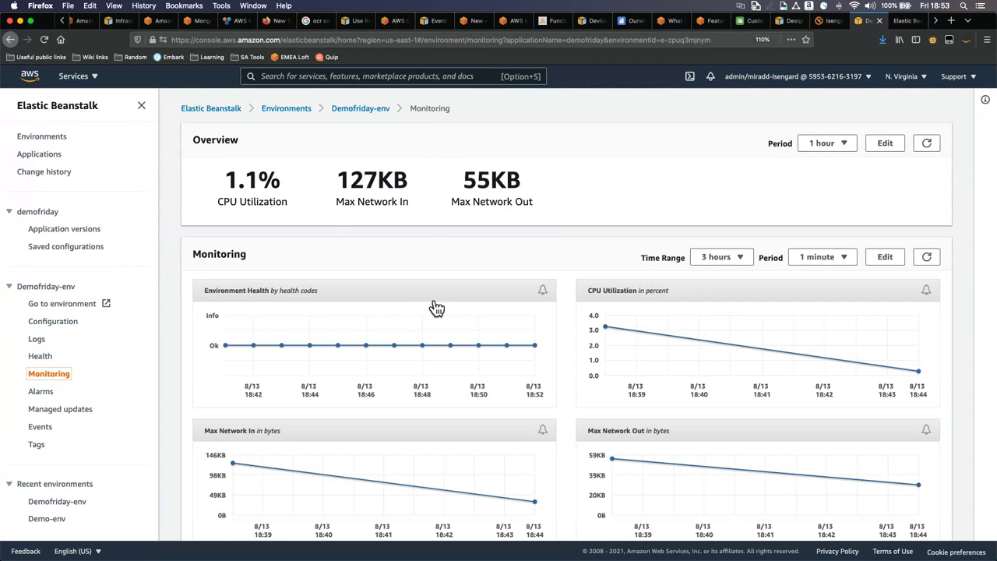
scroll(436, 308, down, 1)
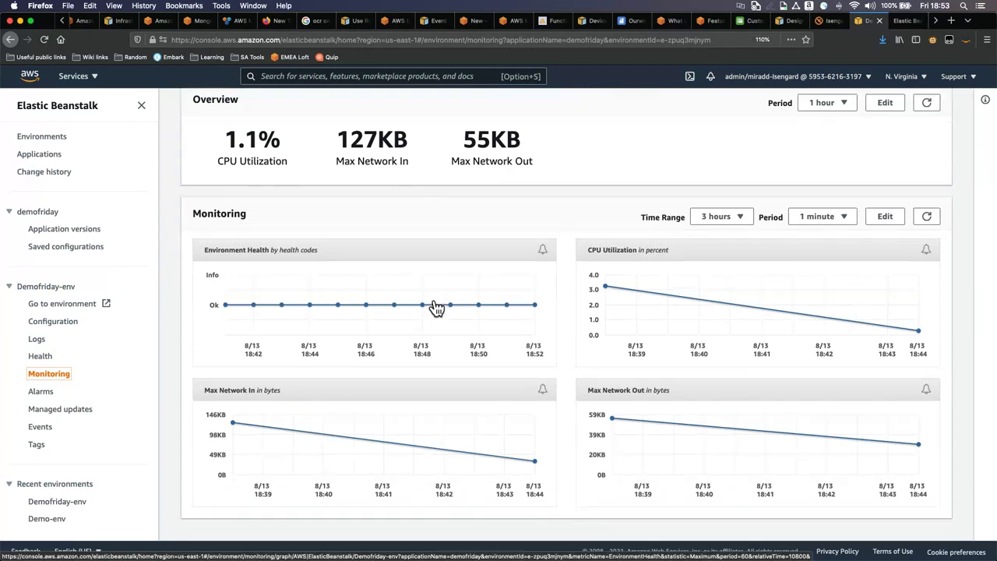
scroll(437, 308, up, 1)
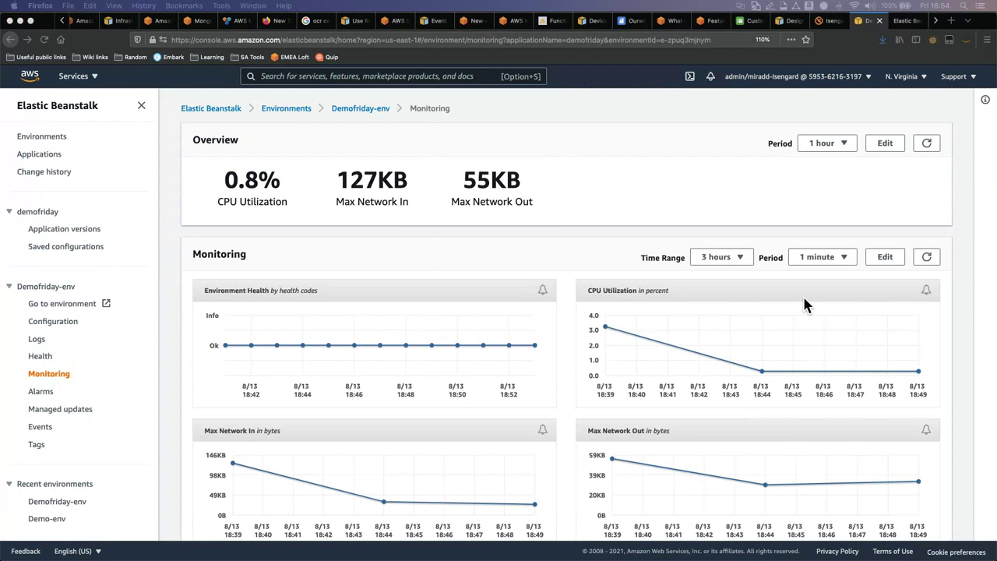
scroll(804, 305, down, 1)
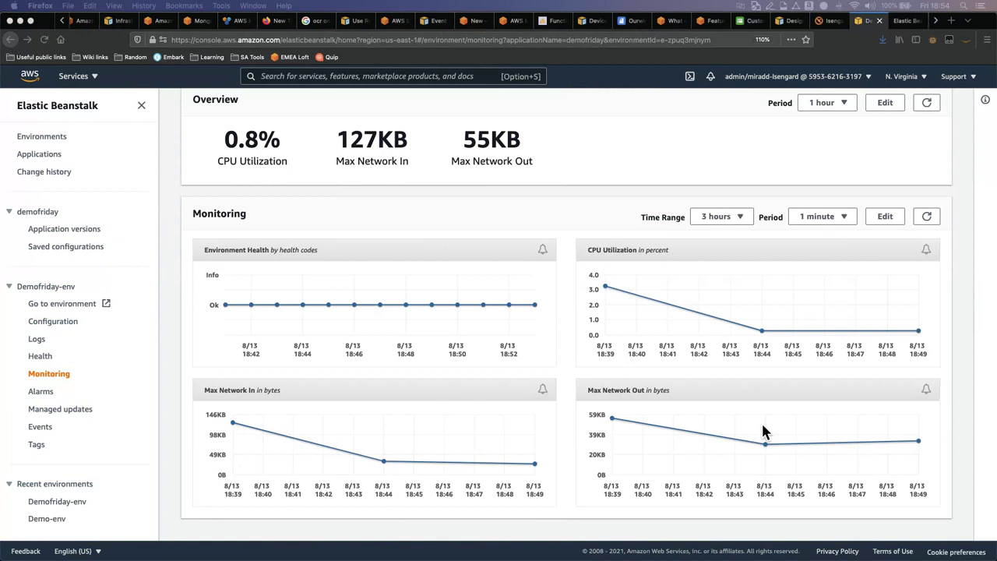
Switch to the 20210813EBRestart presentation in PowerPoint and select the Q&A slide
mouse_move(695, 556)
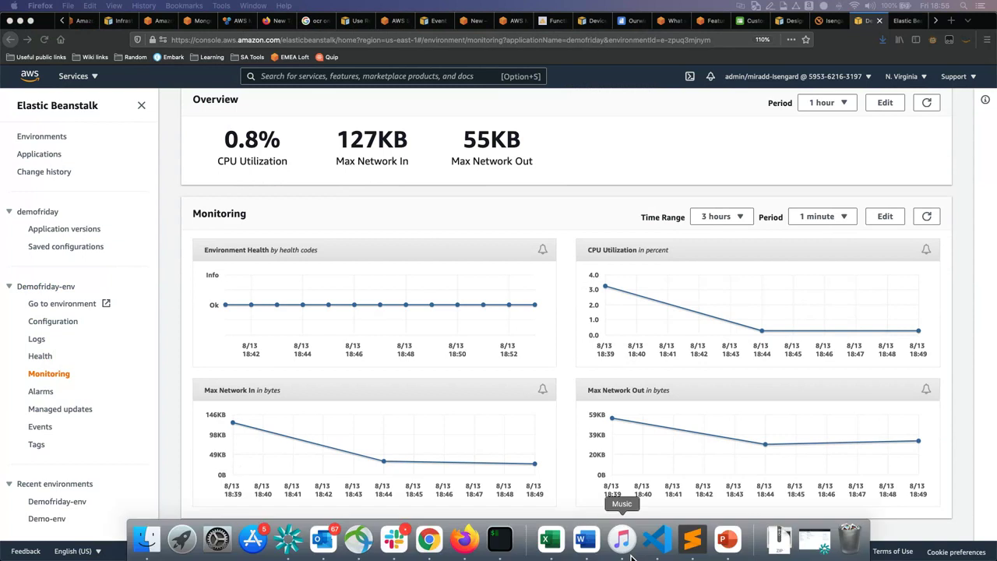
click(727, 539)
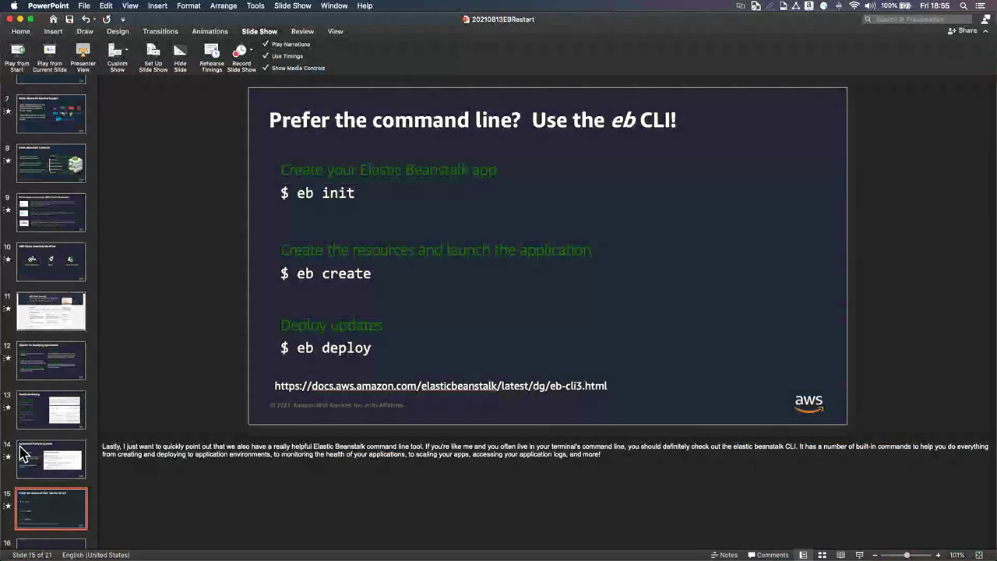
scroll(21, 455, down, 5)
click(43, 481)
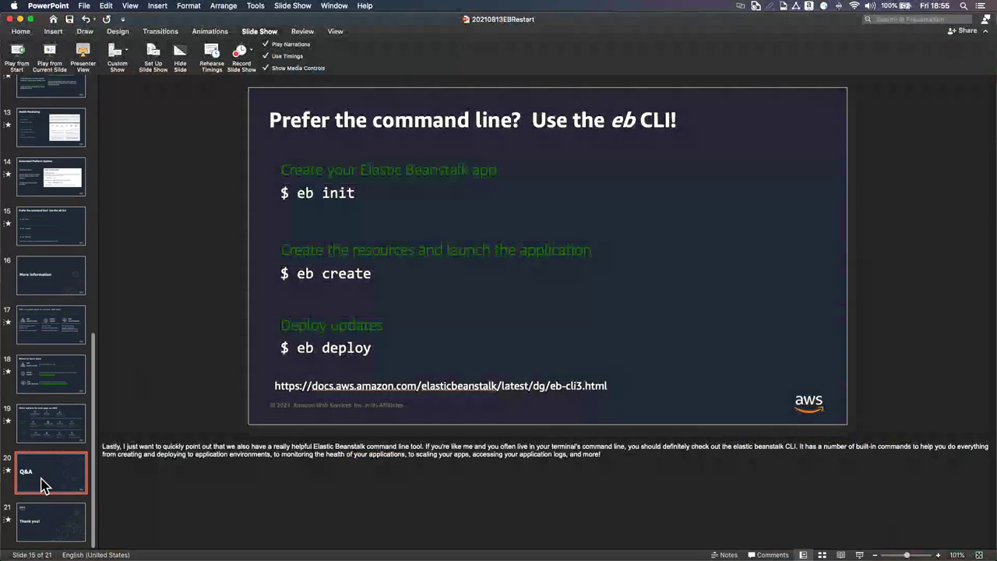